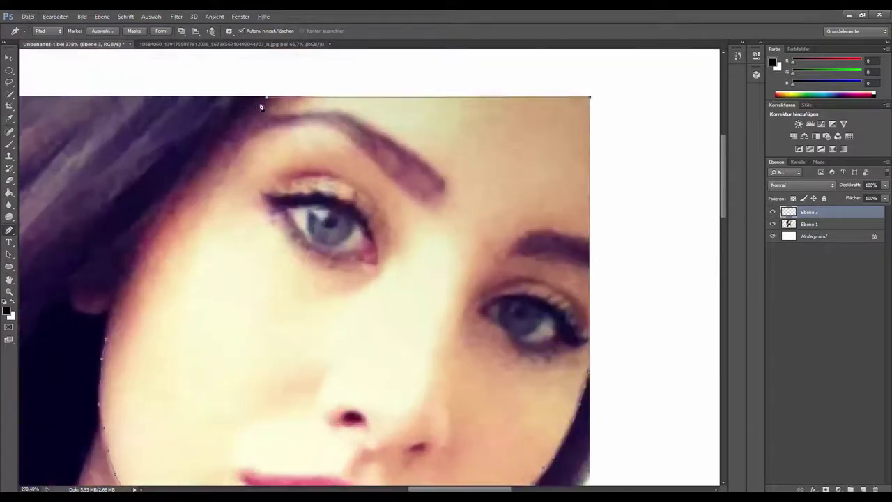
Step: Extend the face outline path with another anchor point
click(252, 114)
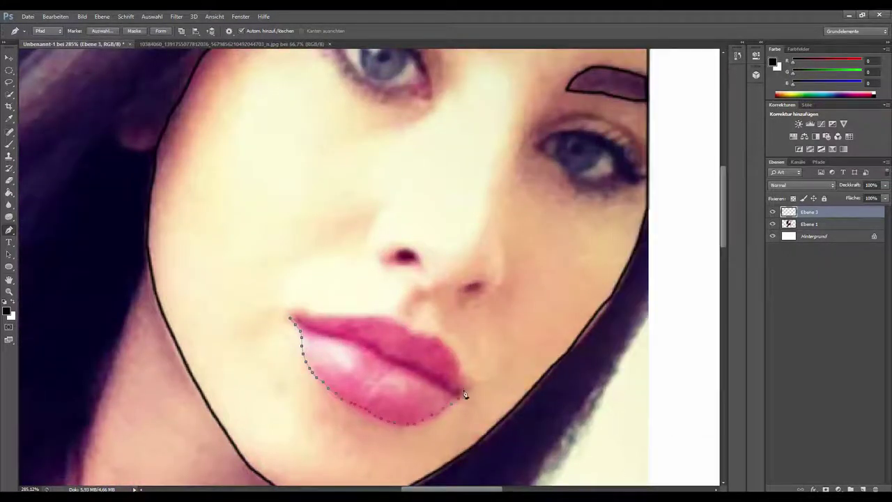
Step: Close the lip path and stroke the lip outline in black
click(292, 318)
right_click(375, 361)
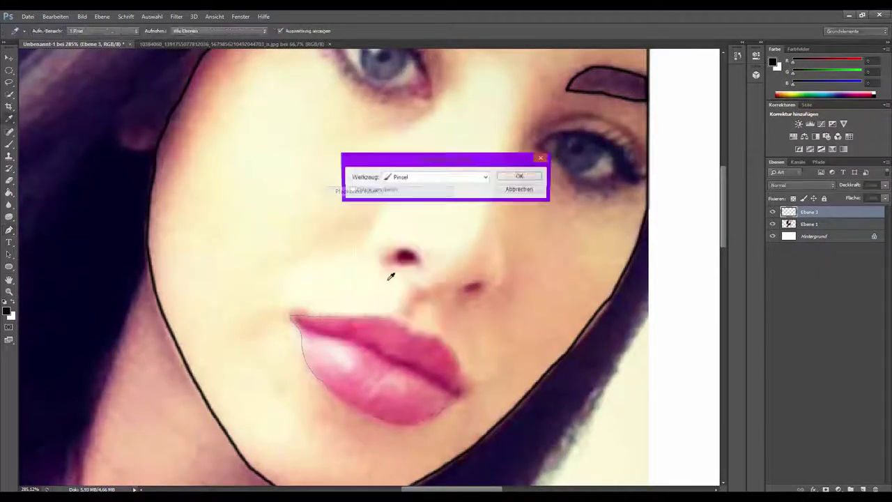
key(Return)
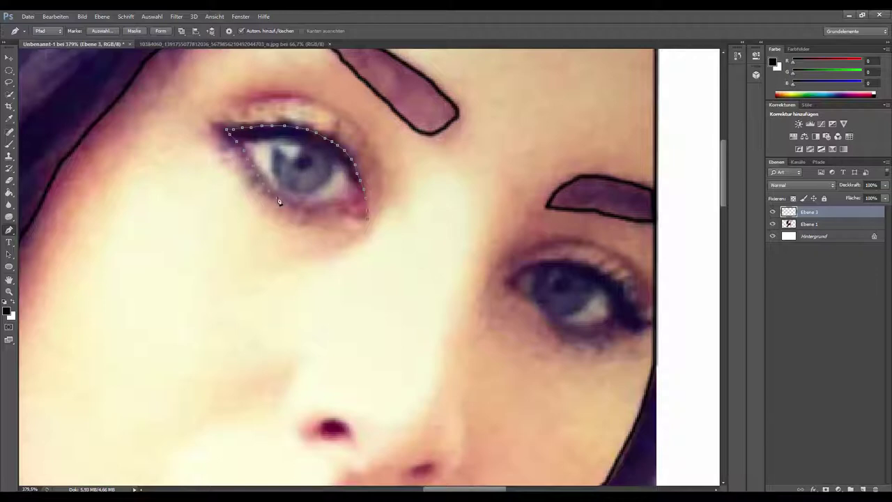
Step: Stroke the left eye outline and its iris circle in black
click(356, 215)
right_click(356, 215)
key(Return)
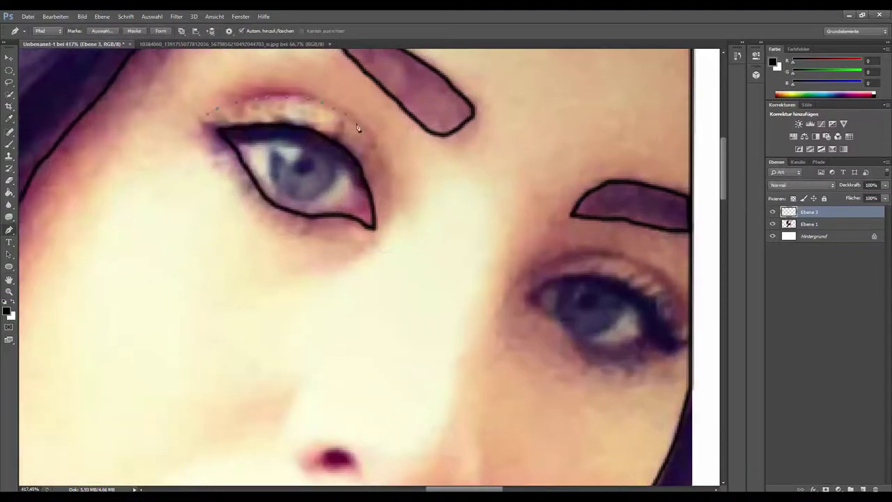
right_click(300, 176)
key(Return)
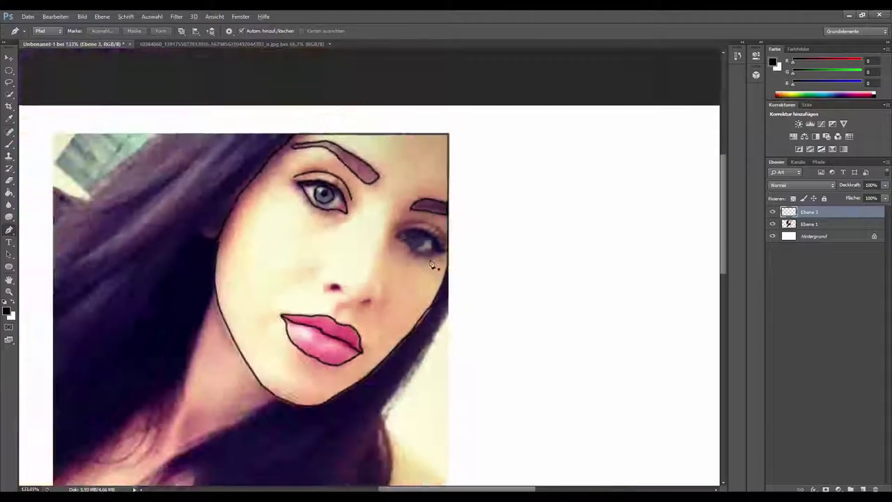
Step: Stroke the right eye outline and its lid line in black
click(297, 245)
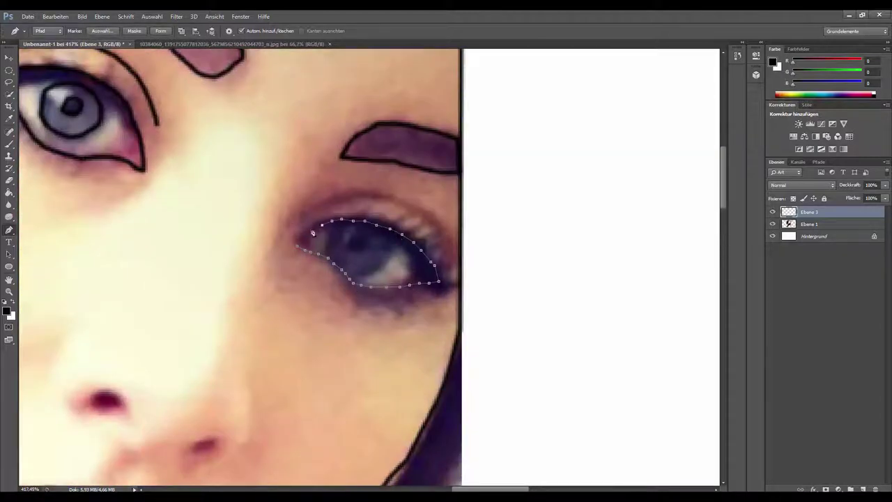
key(Return)
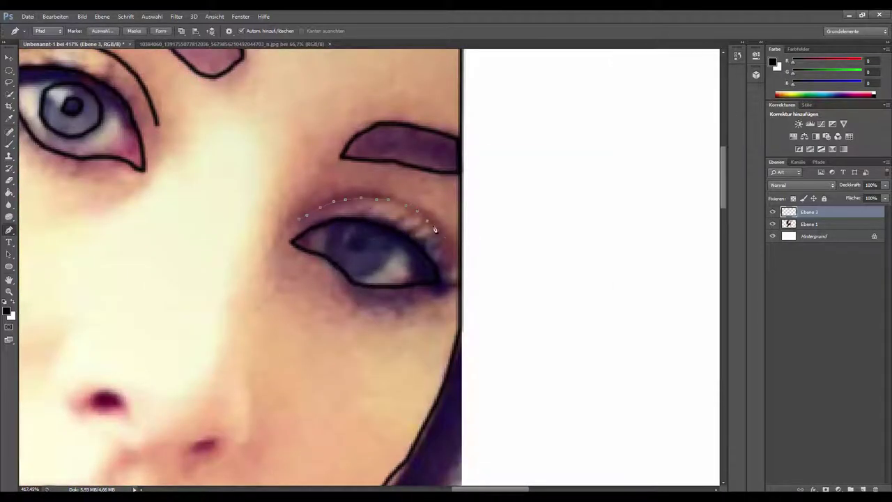
click(455, 261)
right_click(374, 271)
click(408, 332)
key(Return)
Step: Stroke the right iris circle in black, then delete the leftover iris path
right_click(333, 241)
click(388, 307)
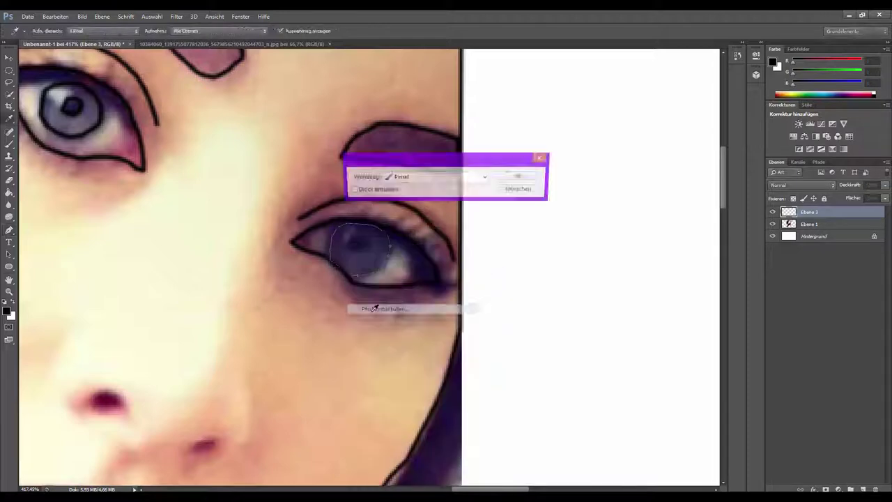
key(Return)
right_click(358, 241)
click(372, 274)
scroll(373, 274, down, 5)
scroll(499, 175, up, 5)
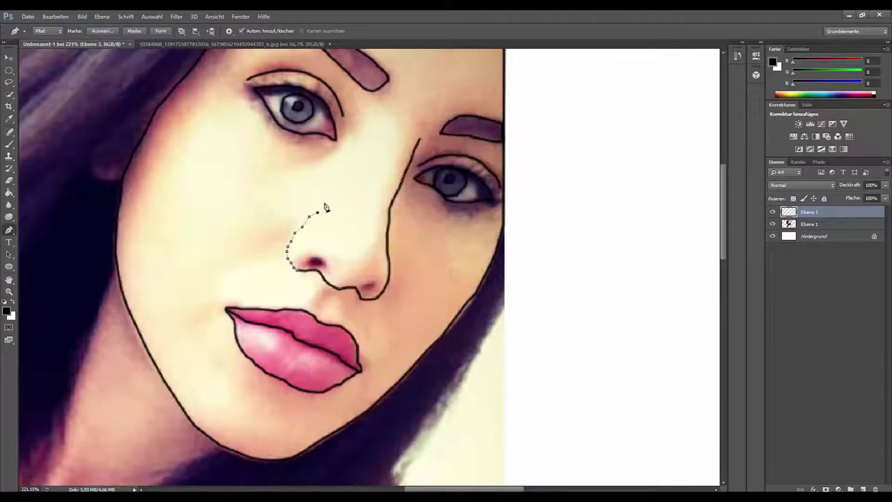
scroll(314, 261, up, 1)
Step: Remove the leftover nose path and stroke the nostril outline in black
right_click(338, 79)
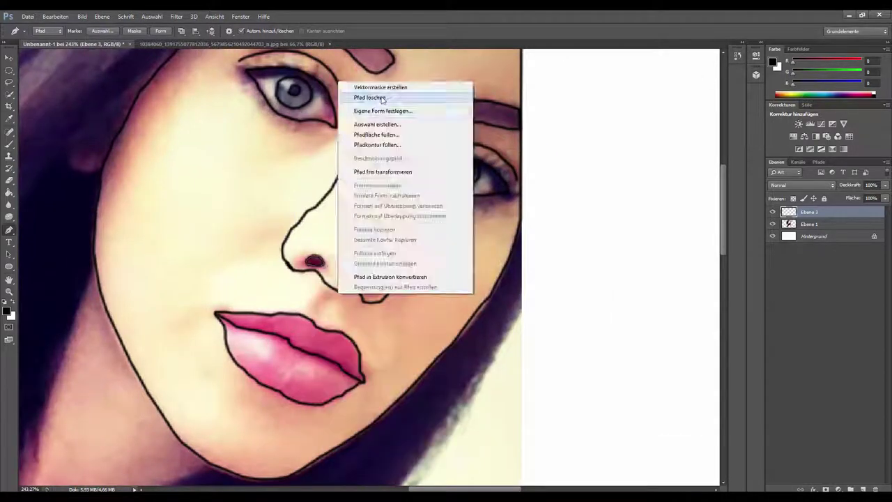
click(376, 93)
right_click(376, 287)
click(474, 273)
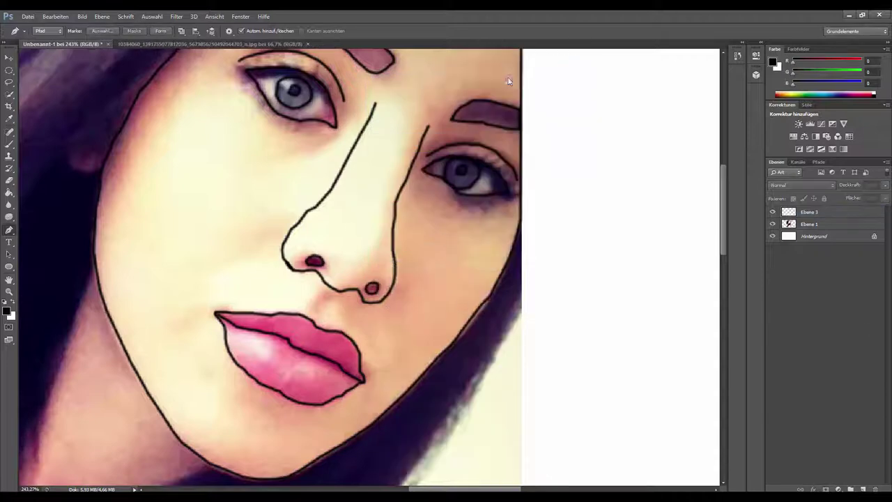
key(ctrl+0)
scroll(356, 200, up, 5)
Step: Stroke the left neck line in black
key(ctrl+0)
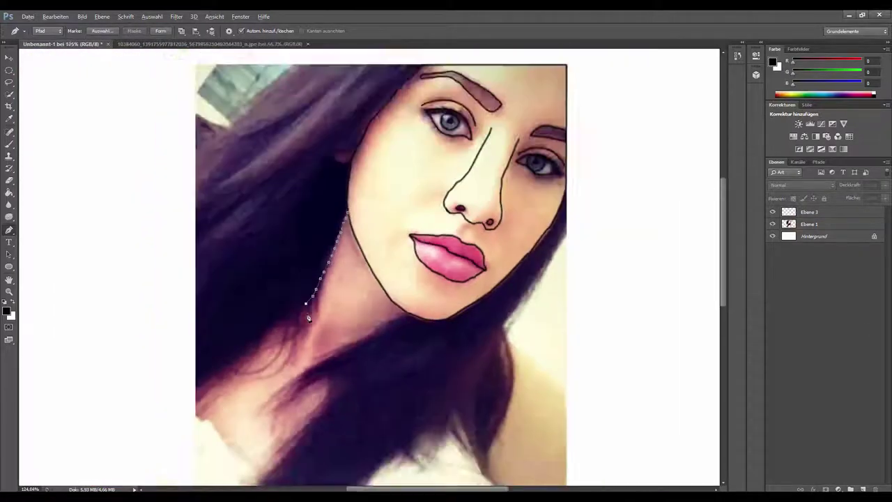
scroll(299, 319, up, 5)
scroll(240, 326, down, 2)
right_click(175, 383)
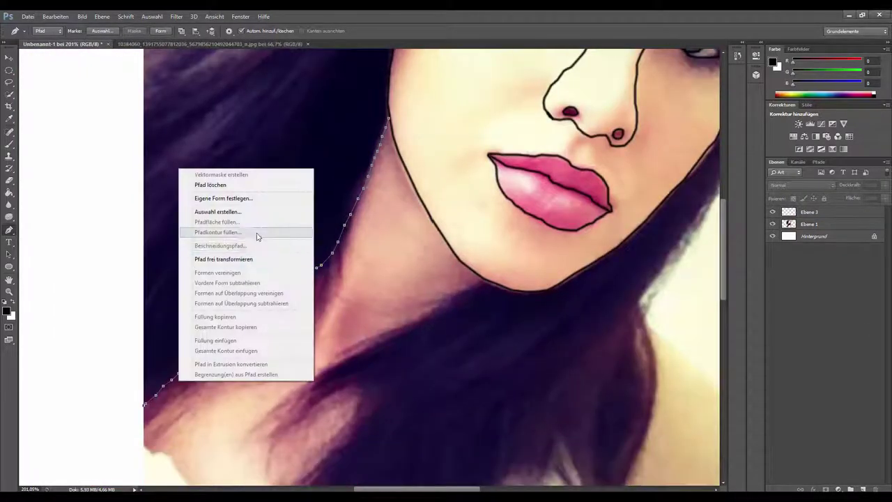
click(255, 235)
key(ctrl+0)
scroll(255, 356, up, 4)
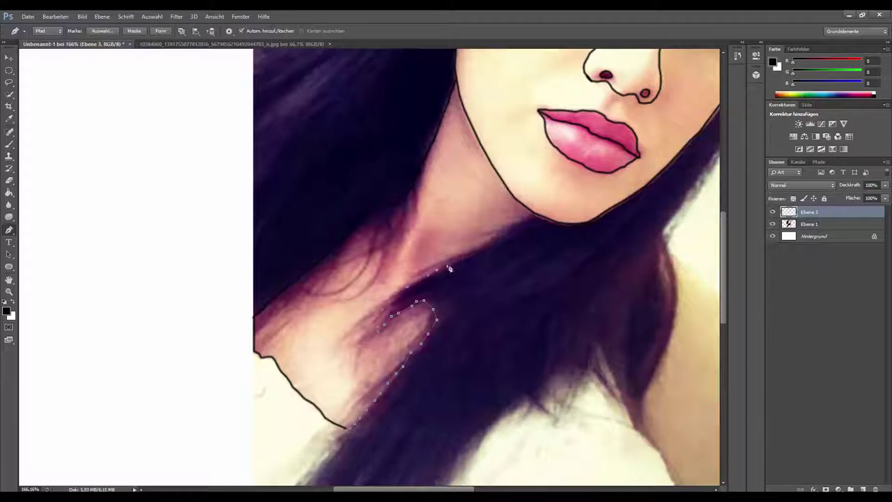
Step: Stroke the hair strand crossing the neck in black
right_click(531, 221)
click(498, 229)
scroll(438, 432, down, 3)
scroll(627, 378, down, 2)
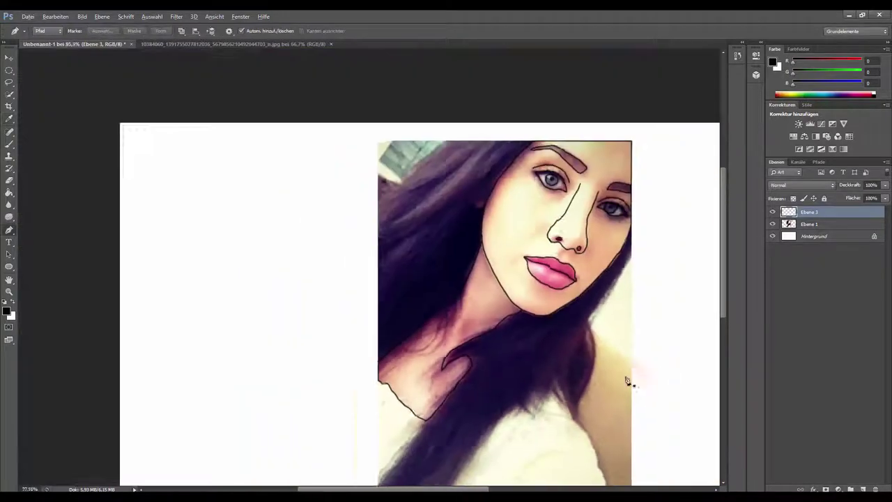
scroll(457, 382, up, 3)
Step: Stroke the border path around the image in black
scroll(423, 358, up, 3)
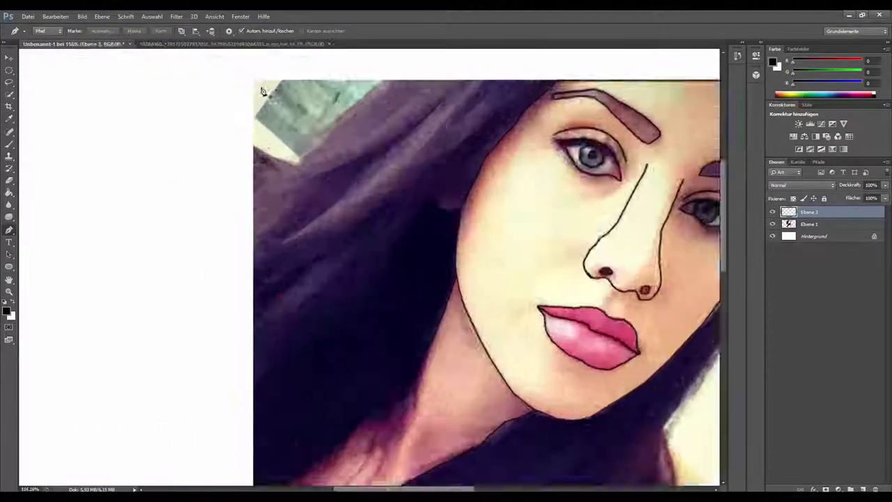
scroll(258, 87, up, 4)
right_click(424, 352)
click(514, 235)
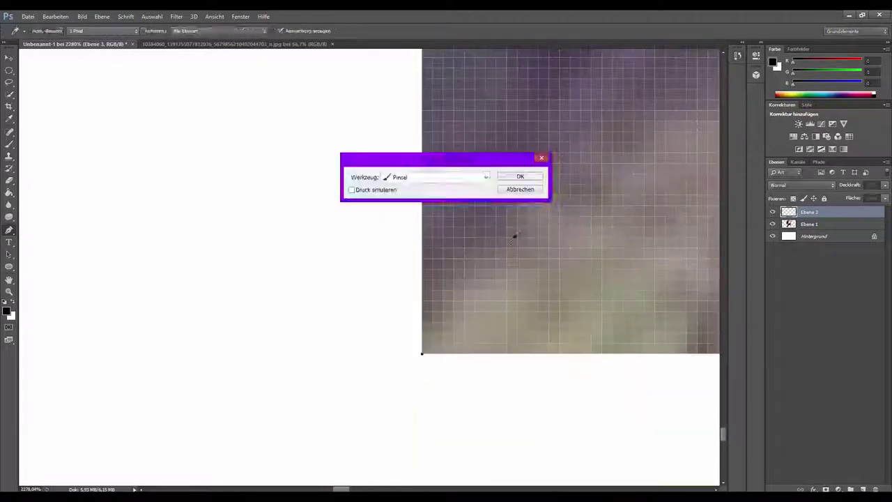
key(Return)
Step: Stroke the remaining edge of the frame in black
scroll(372, 302, down, 5)
scroll(345, 298, up, 1)
scroll(258, 435, up, 3)
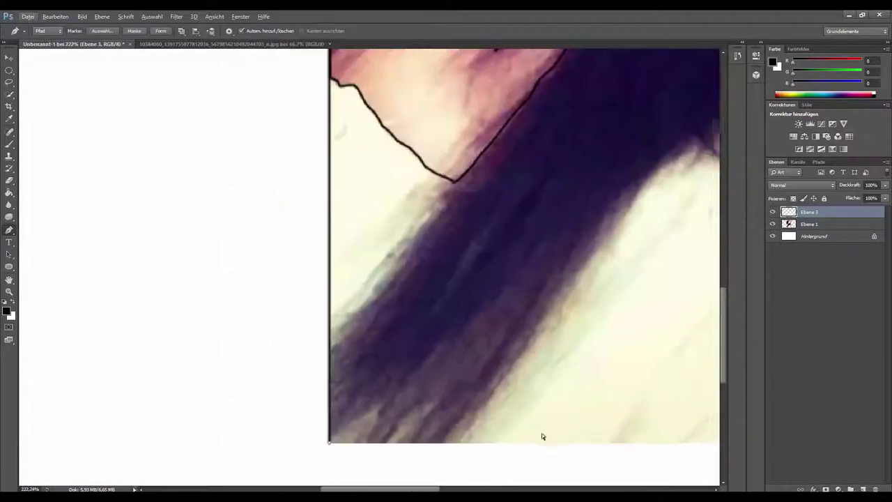
scroll(543, 418, up, 3)
scroll(626, 310, down, 1)
scroll(626, 310, down, 2)
scroll(540, 291, down, 2)
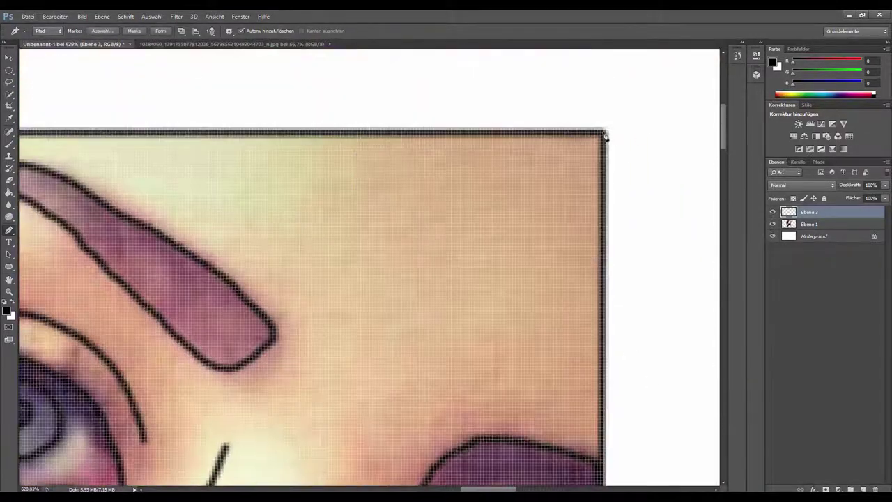
scroll(540, 291, down, 3)
scroll(231, 153, up, 3)
scroll(522, 181, up, 3)
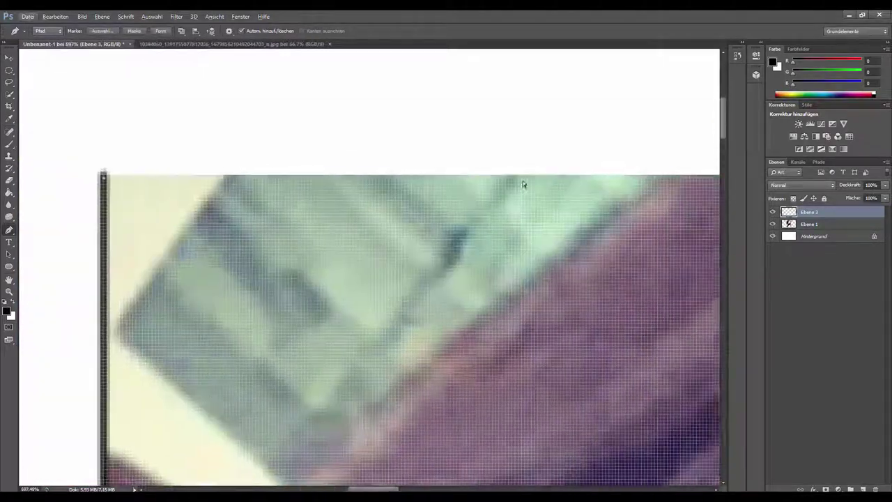
scroll(551, 179, up, 2)
right_click(492, 216)
click(523, 230)
Step: Trace the shoulder edge on the shirt and stroke it in black
scroll(515, 237, down, 5)
scroll(358, 446, up, 4)
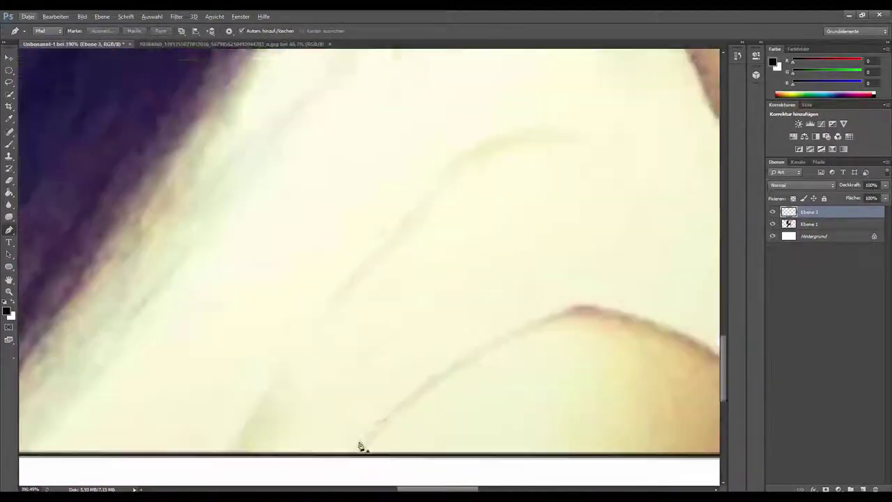
drag(355, 438, 408, 394)
drag(634, 307, 635, 338)
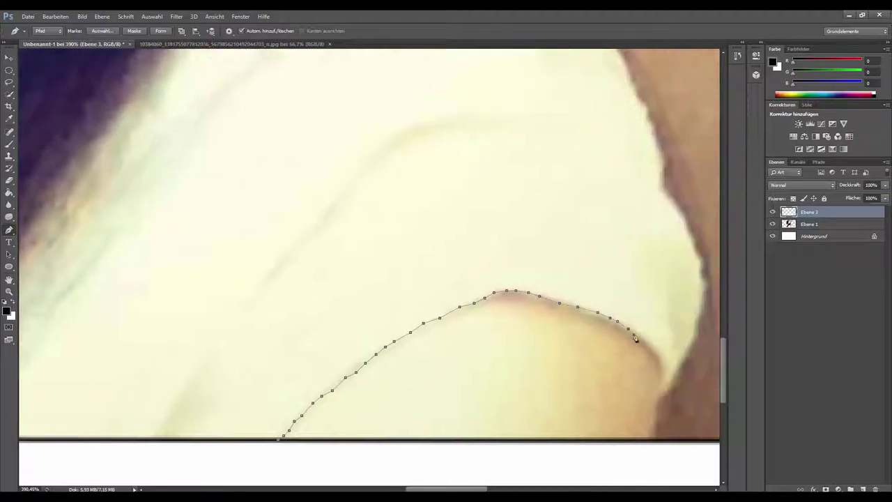
right_click(542, 321)
click(578, 228)
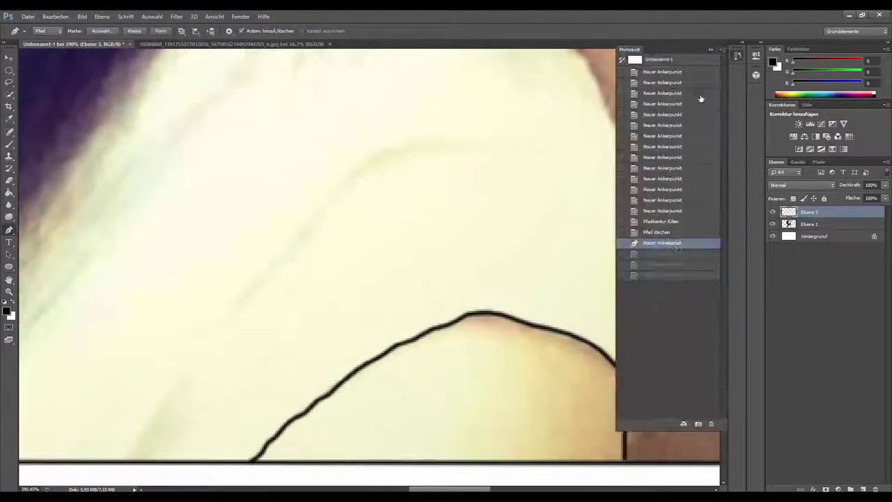
Step: Begin tracing the shirt's right edge, then view the whole image
drag(641, 401, 669, 347)
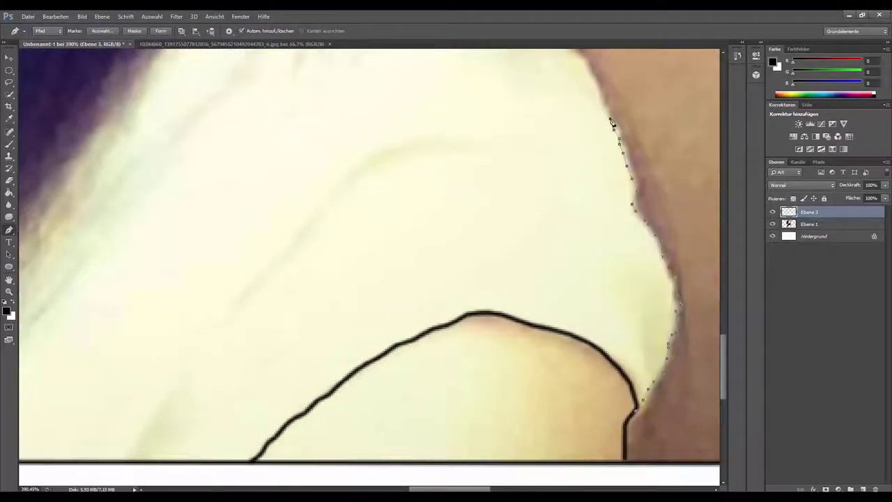
scroll(612, 124, down, 3)
scroll(562, 301, up, 3)
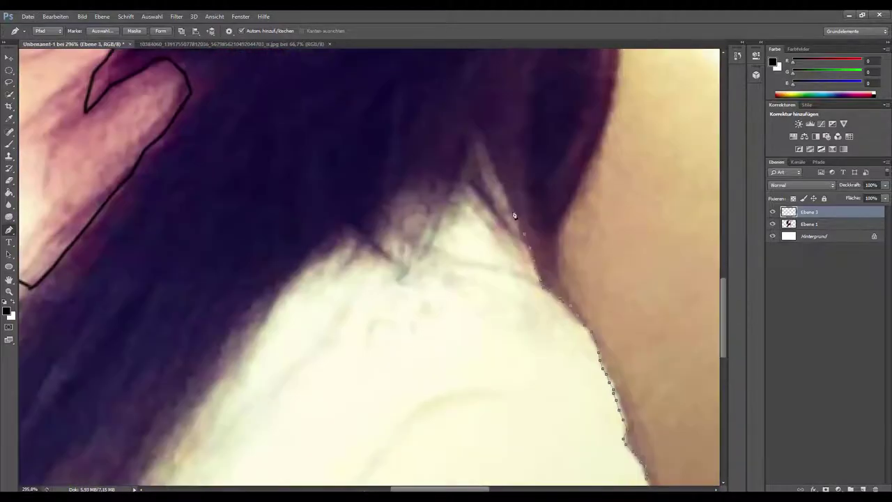
key(Escape)
scroll(488, 244, down, 5)
scroll(422, 321, up, 1)
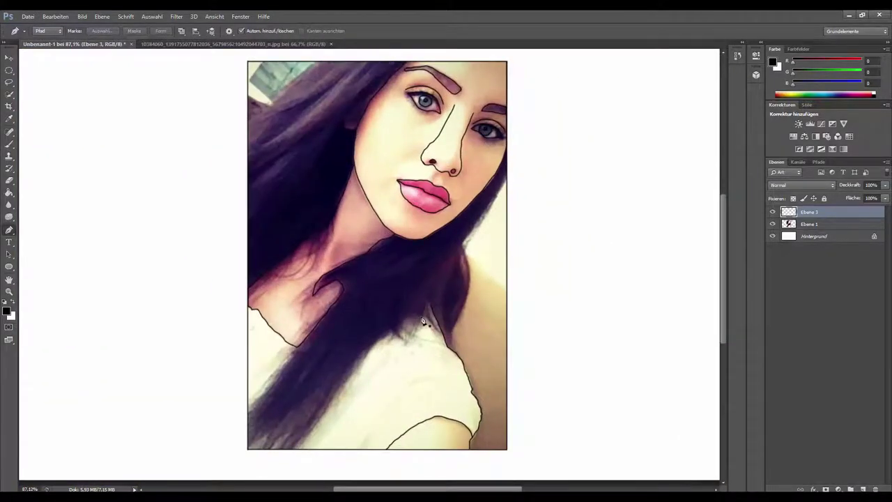
Step: Inspect the new hair path, closing its path options without stroking
scroll(332, 129, up, 3)
scroll(334, 113, down, 2)
right_click(441, 234)
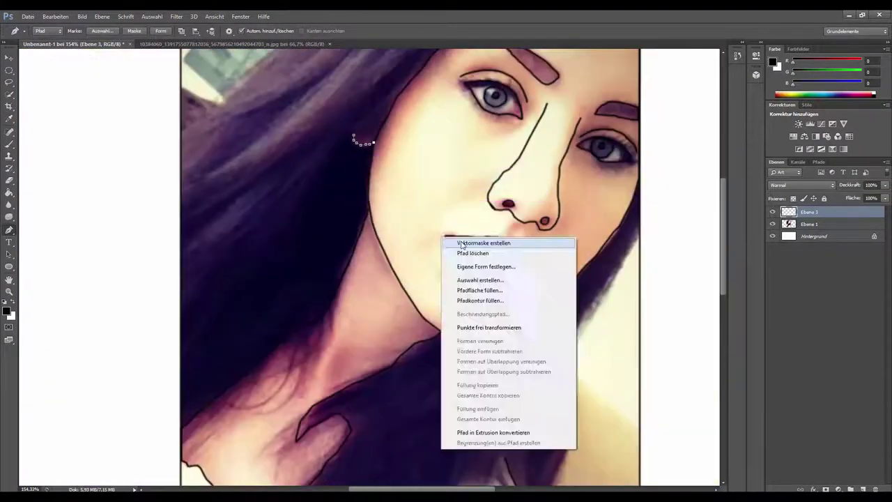
key(Escape)
scroll(442, 234, down, 3)
scroll(279, 371, up, 3)
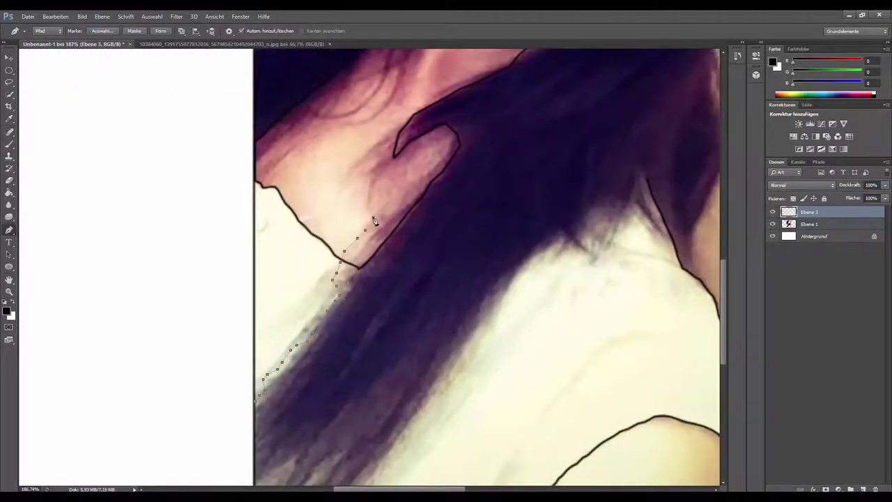
scroll(411, 116, down, 1)
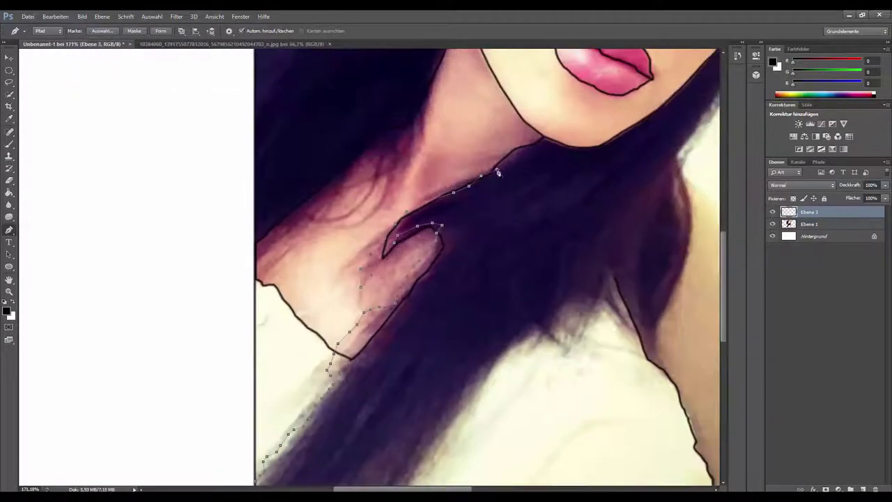
scroll(669, 102, down, 1)
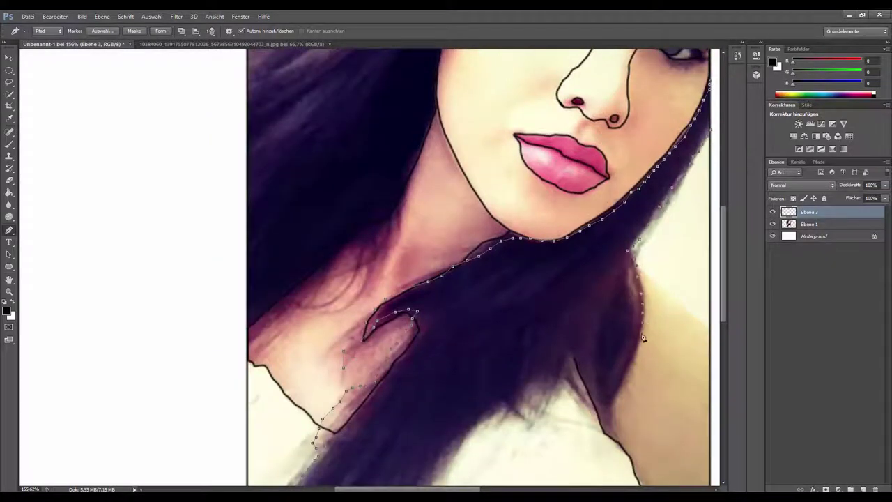
Step: Trace the outline along the hair and shoulder and stroke it black with the brush
drag(610, 426, 458, 319)
scroll(458, 318, up, 1)
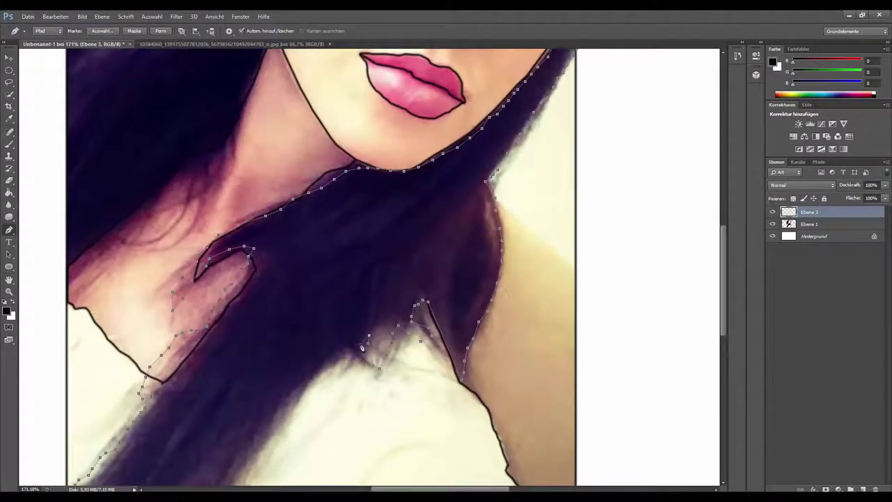
scroll(305, 393, down, 3)
right_click(219, 430)
click(349, 228)
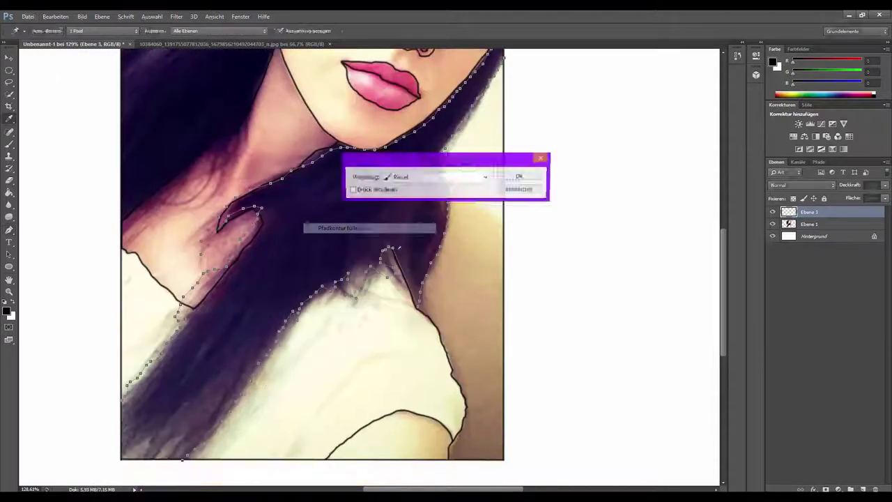
click(518, 175)
scroll(314, 321, down, 3)
click(772, 224)
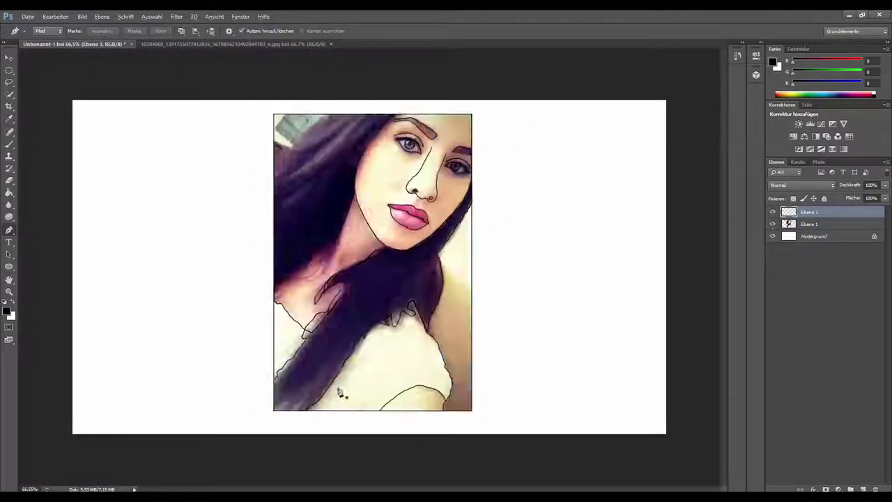
Step: Stroke the upper-left hair edge path in black
scroll(273, 163, up, 3)
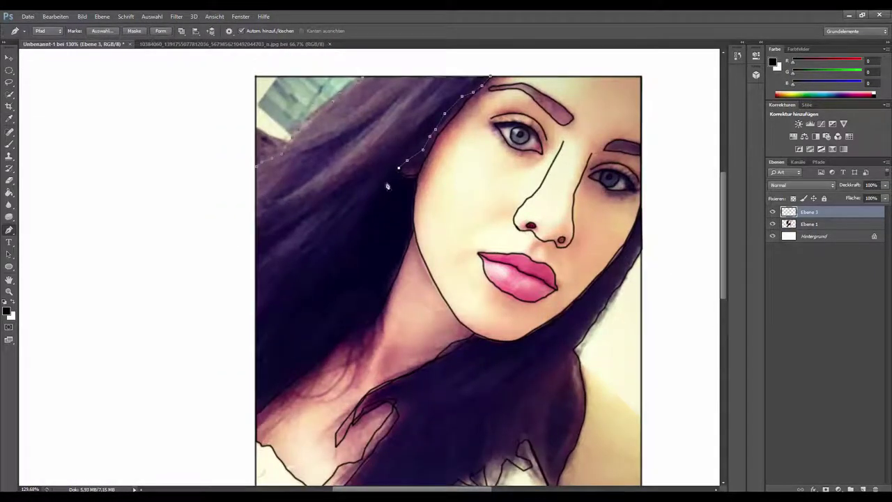
scroll(256, 167, down, 3)
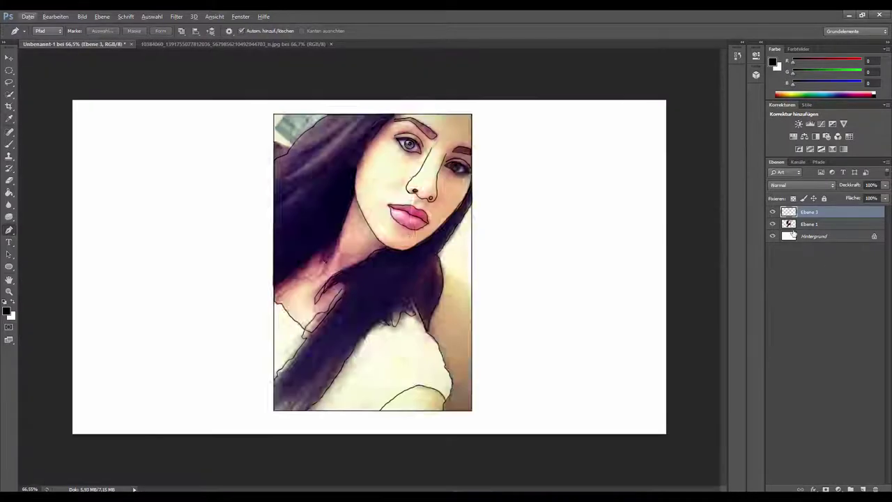
scroll(279, 400, down, 1)
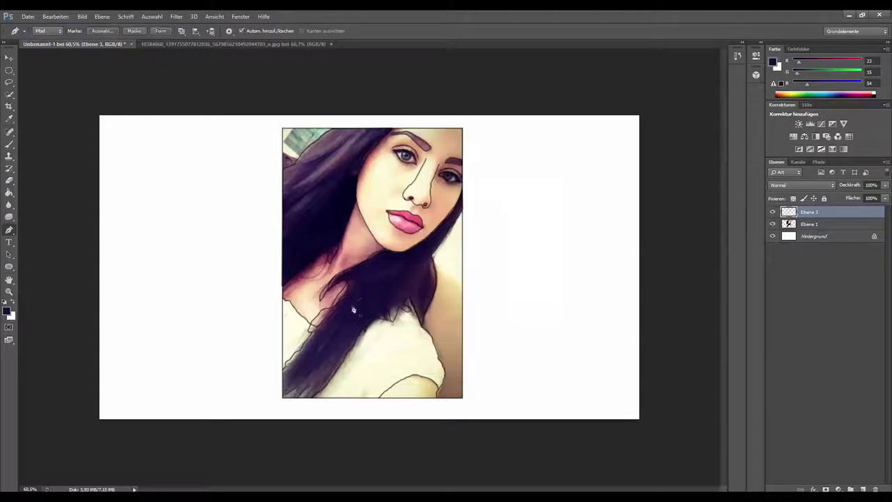
right_click(401, 312)
click(437, 154)
Step: Stroke a small path, then delete the already stroked eyebrow path
right_click(330, 177)
click(368, 259)
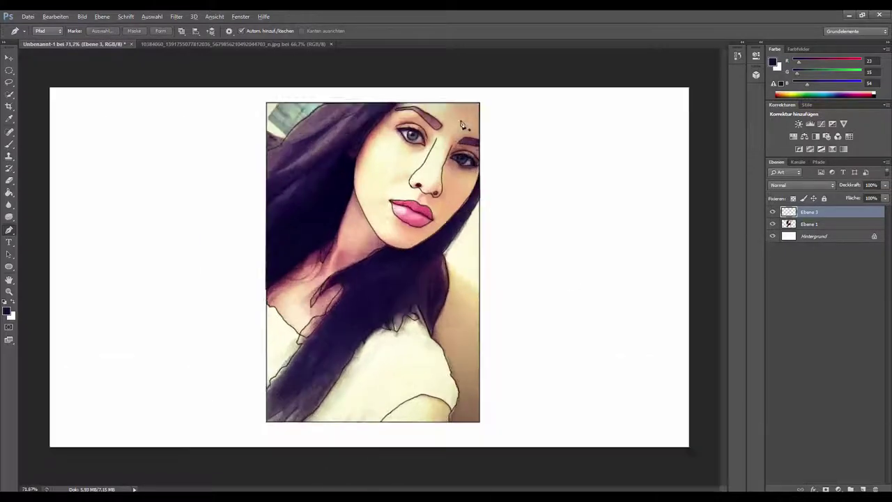
scroll(418, 138, up, 10)
right_click(468, 273)
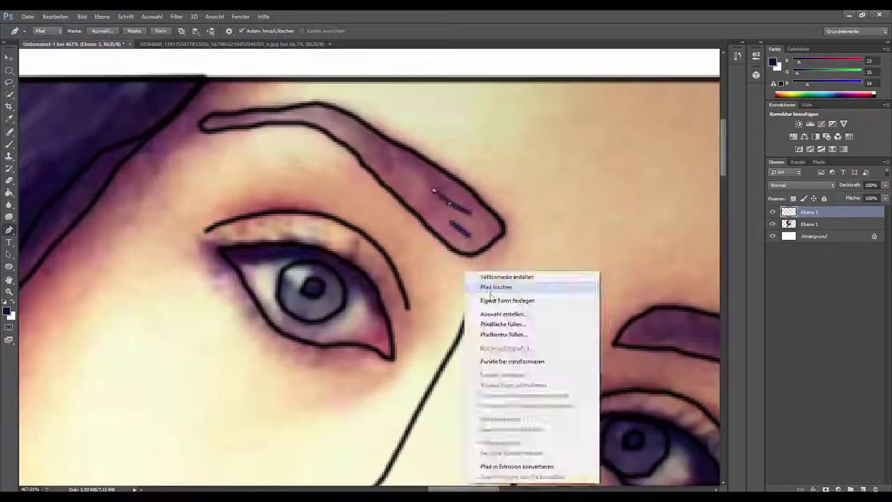
click(737, 55)
Step: Stroke several short black dashes inside the left eyebrow
right_click(462, 274)
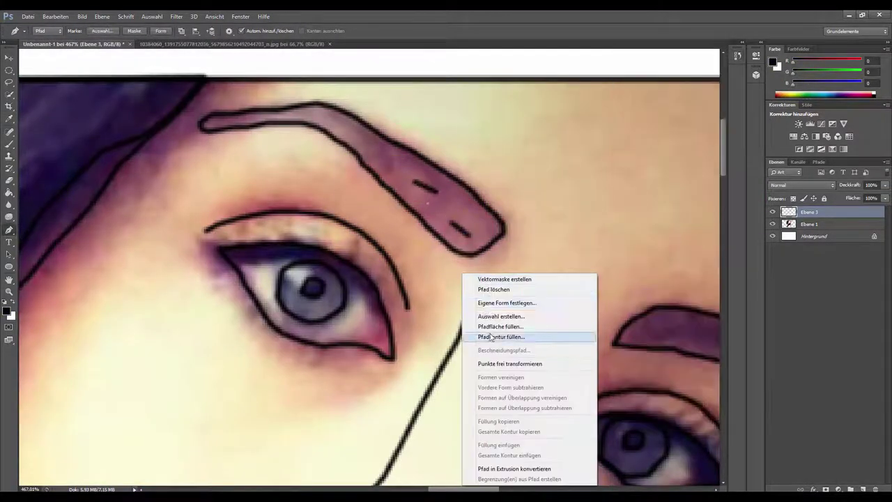
click(492, 294)
right_click(486, 263)
right_click(433, 247)
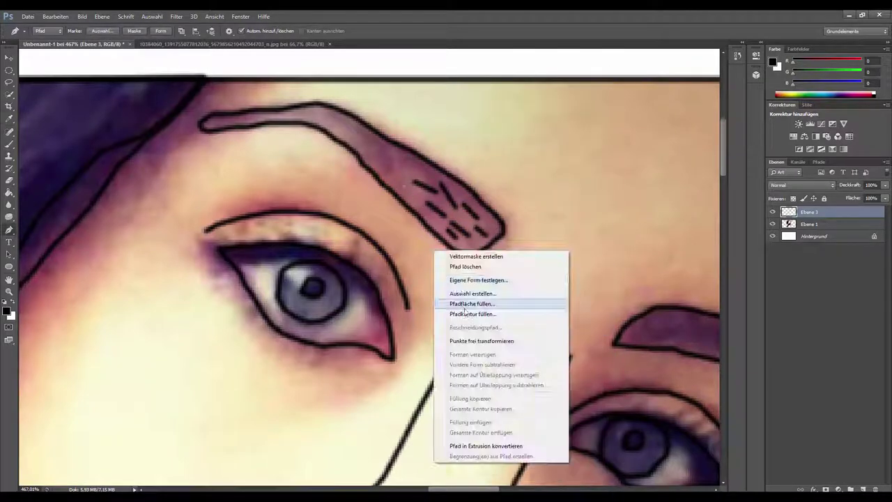
click(478, 301)
right_click(430, 237)
click(464, 316)
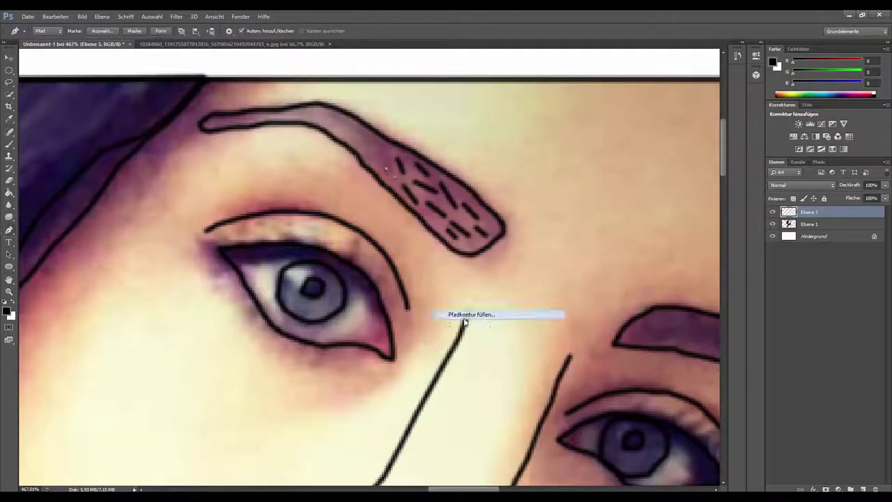
key(Return)
Step: Delete the used dash path and stroke a dash at the eyebrow's left end
right_click(369, 228)
click(412, 385)
right_click(309, 149)
click(318, 240)
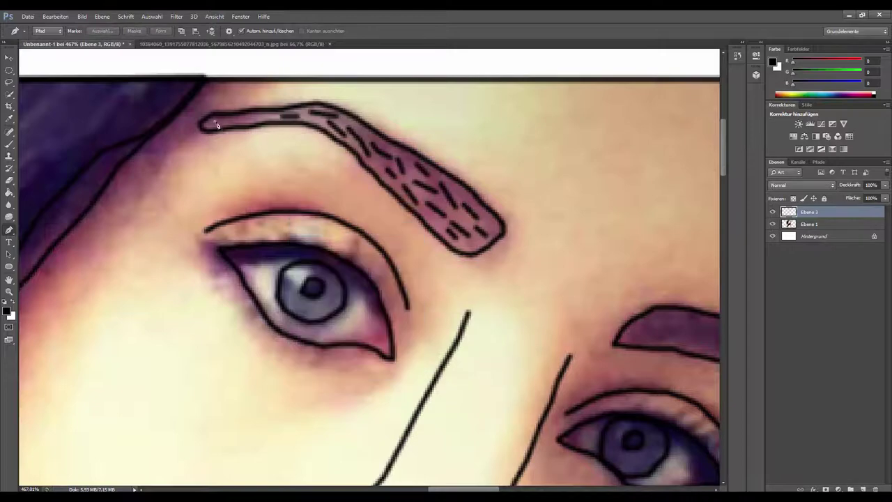
right_click(217, 125)
click(311, 237)
Step: Stroke short black hair dashes onto the right eyebrow
right_click(494, 109)
click(551, 160)
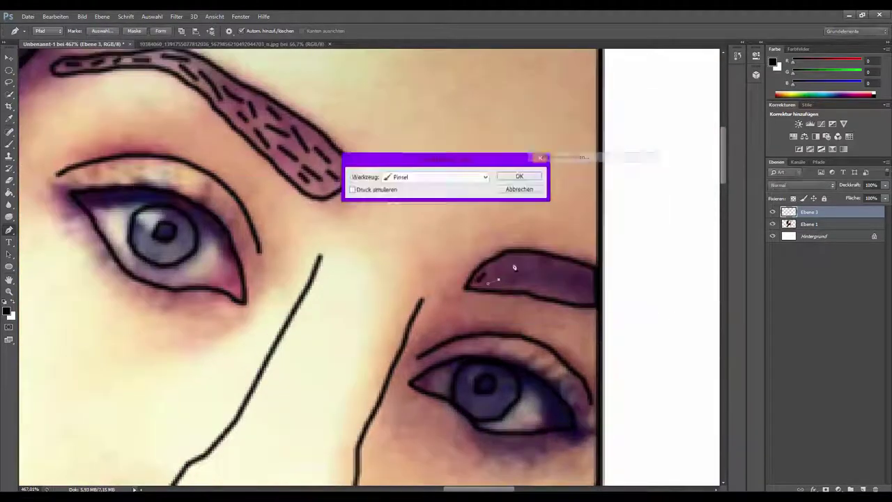
key(Return)
right_click(523, 88)
click(558, 203)
right_click(522, 88)
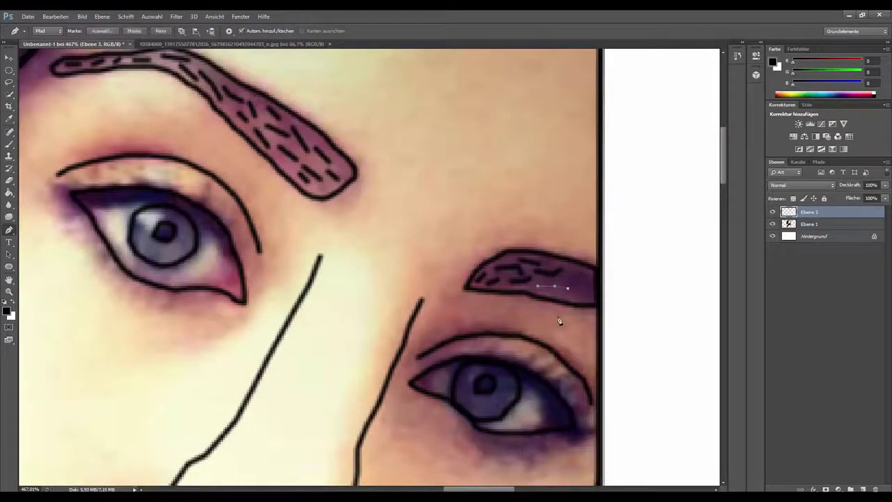
right_click(557, 273)
click(519, 155)
key(Return)
Step: Stroke the shirt fold lines and adjust the brush size and hardness
key(ctrl+0)
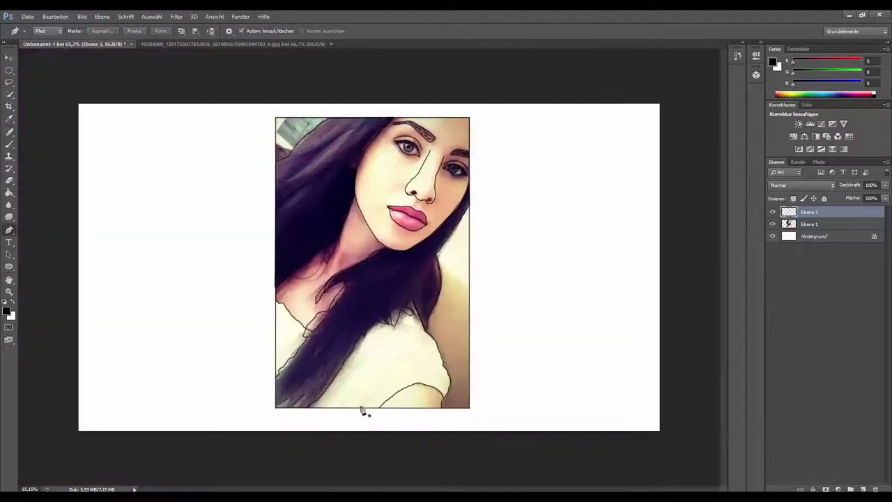
right_click(416, 123)
key(Escape)
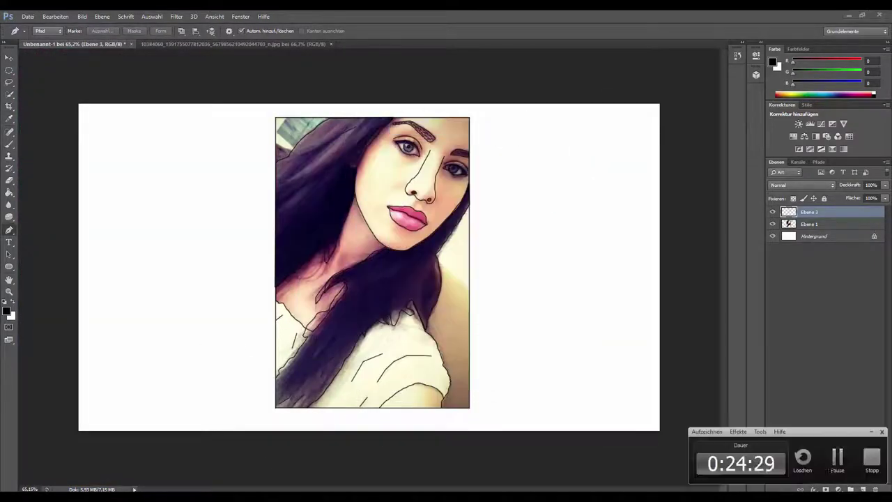
right_click(369, 255)
key(Escape)
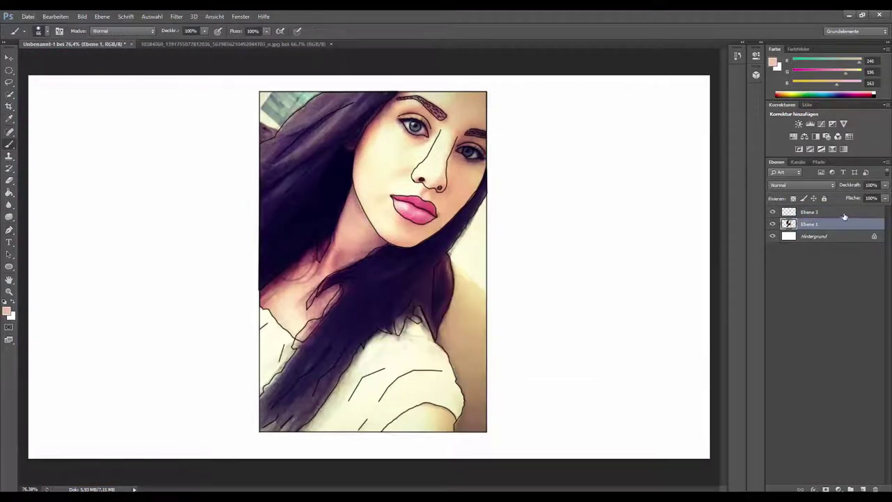
Step: Paint flat skin tone across the neck, extending toward the hand
drag(285, 364, 305, 290)
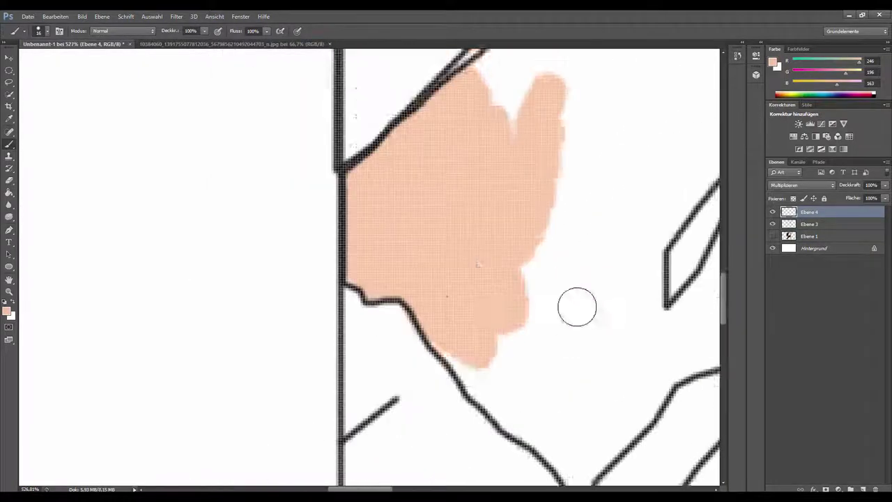
mouse_move(600, 241)
mouse_down()
mouse_move(472, 163)
mouse_move(490, 338)
mouse_up()
drag(538, 282, 488, 244)
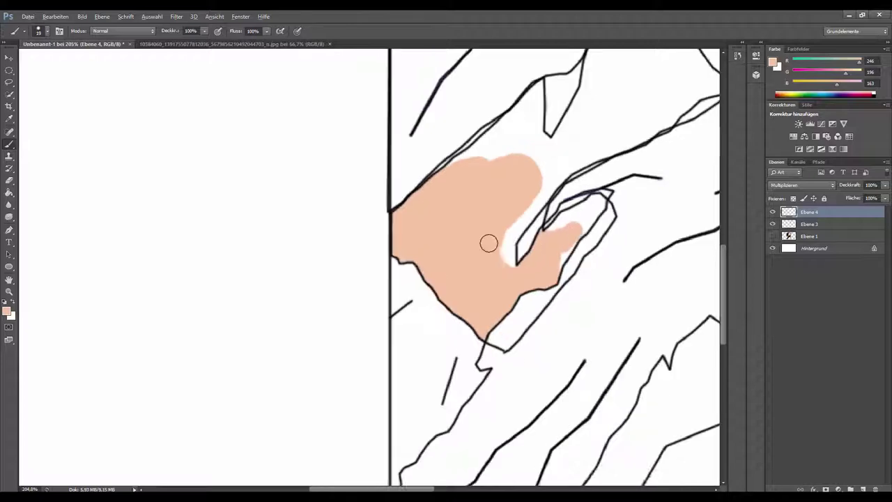
scroll(488, 243, down, 2)
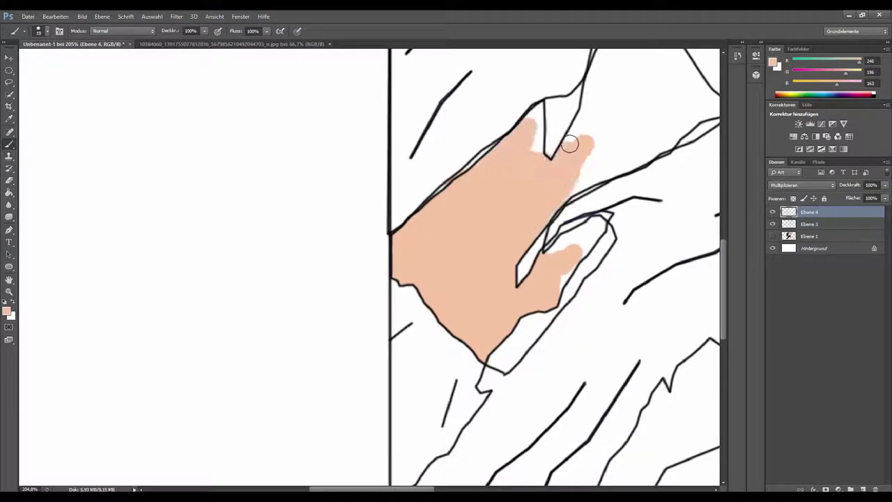
scroll(569, 144, up, 3)
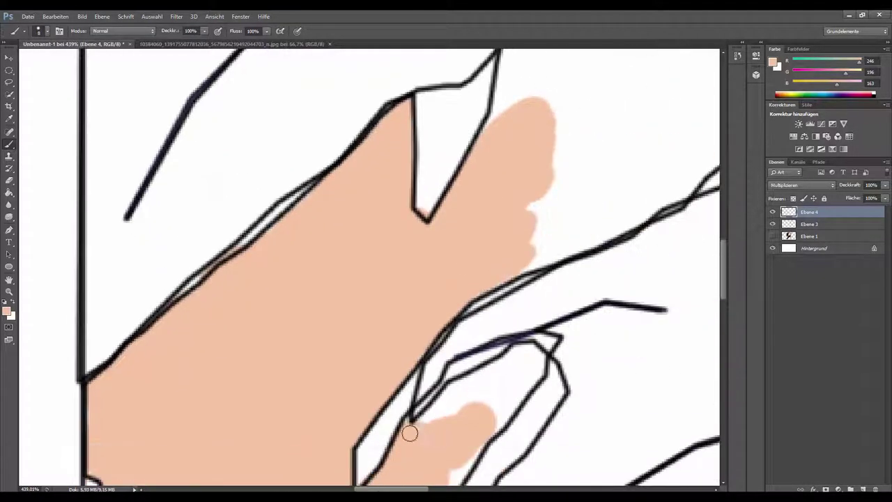
scroll(484, 409, down, 2)
scroll(468, 358, up, 3)
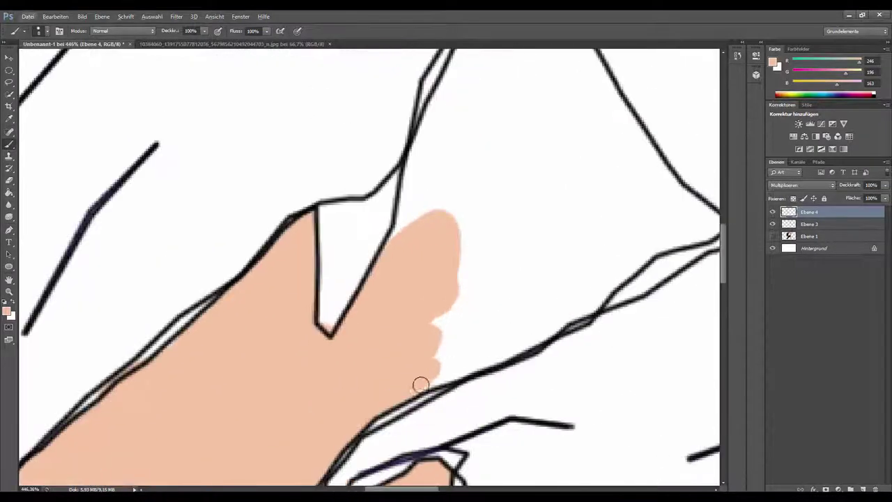
Step: Fill the hand and finger with skin tone, then show the photo beneath again
mouse_move(536, 335)
mouse_down()
mouse_move(494, 342)
mouse_move(569, 228)
mouse_up()
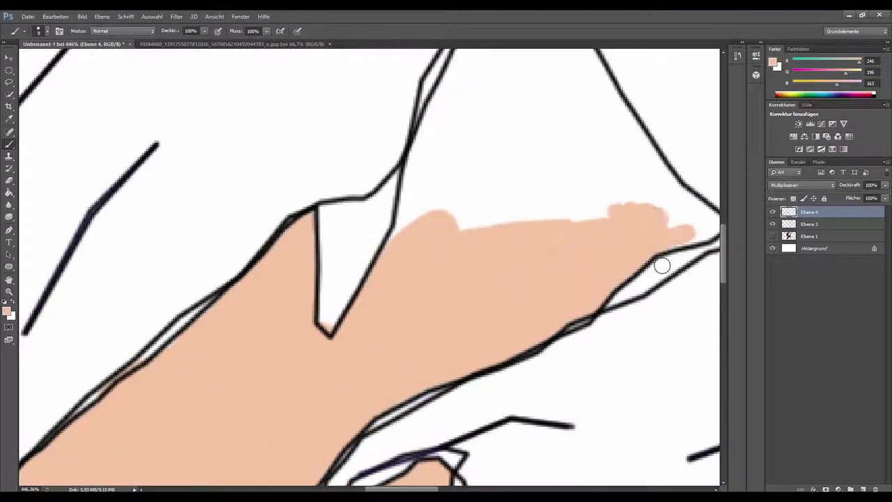
scroll(661, 265, up, 2)
mouse_move(647, 233)
mouse_down()
mouse_move(245, 269)
mouse_move(327, 219)
mouse_move(338, 237)
mouse_move(472, 261)
mouse_move(484, 225)
mouse_up()
scroll(327, 218, up, 2)
scroll(325, 276, up, 3)
mouse_move(324, 277)
mouse_down()
mouse_move(417, 239)
mouse_move(478, 232)
mouse_up()
scroll(479, 233, down, 2)
scroll(430, 213, down, 2)
scroll(418, 209, down, 5)
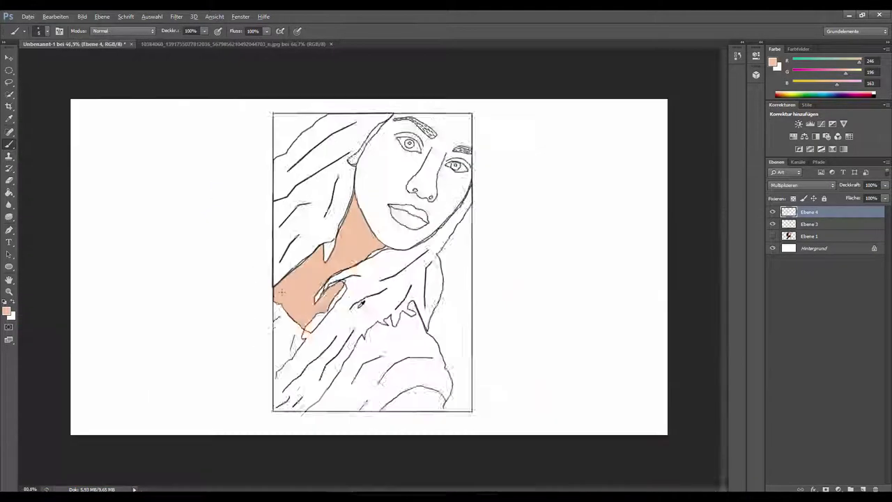
scroll(327, 278, up, 3)
click(772, 236)
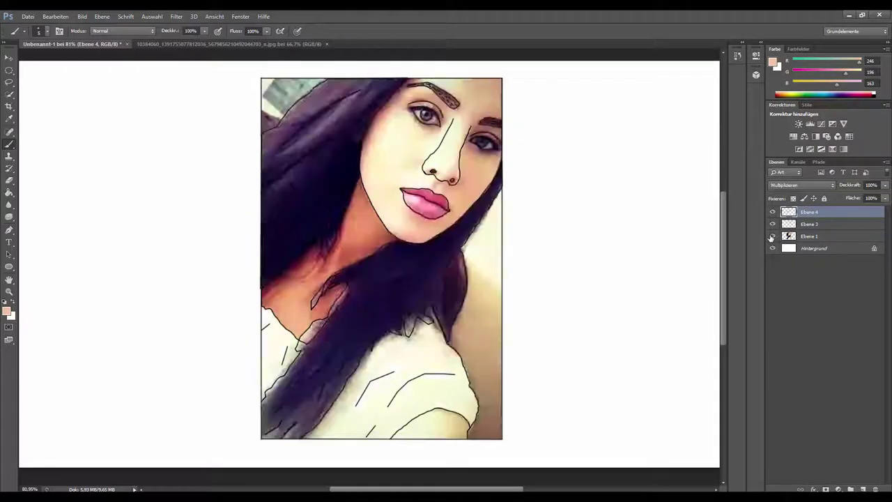
Step: Hide the photo, try pale yellow on the cheek, then undo the stroke
alt+click(389, 149)
click(772, 236)
scroll(376, 223, up, 3)
scroll(376, 223, up, 2)
drag(299, 167, 317, 281)
key(ctrl+alt+z)
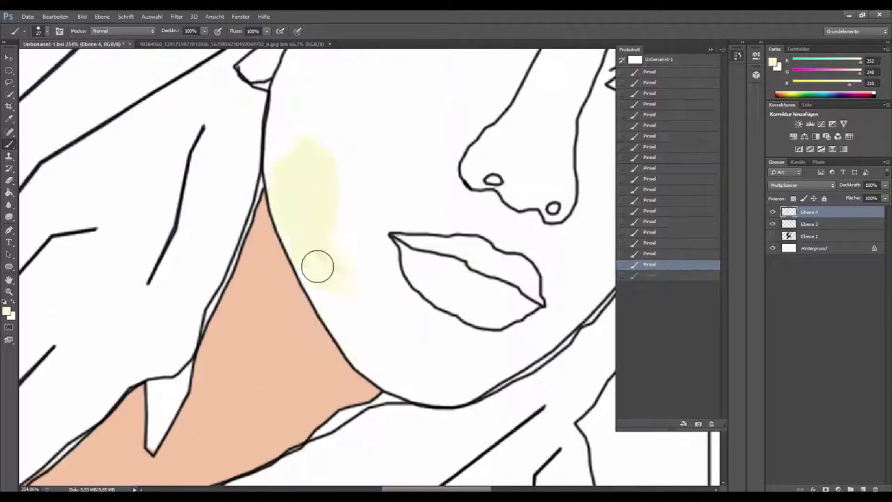
scroll(583, 279, down, 5)
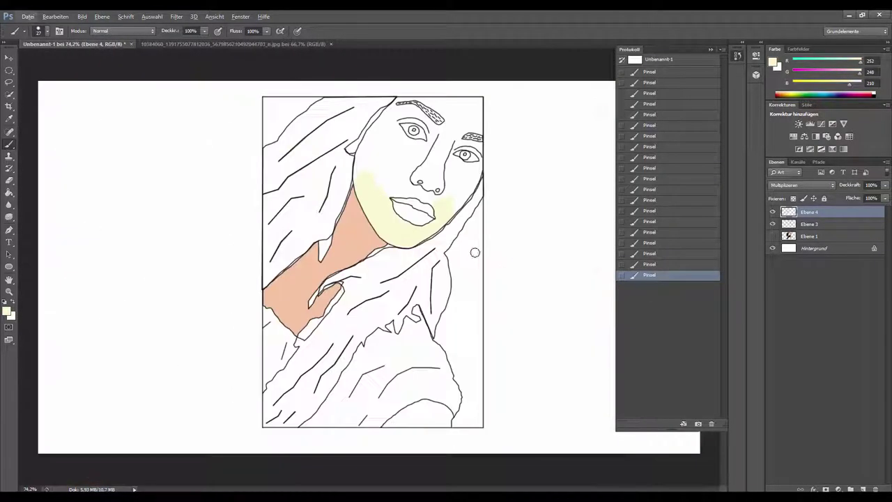
Step: On a new layer, paint the cheek pink from the hairline to below the lips
click(771, 236)
alt+click(325, 265)
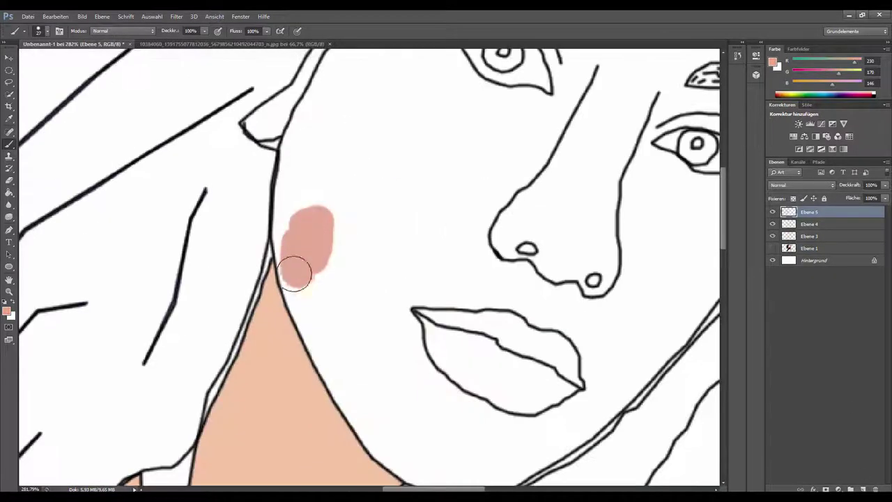
key(ctrl+alt+z)
drag(368, 184, 285, 209)
mouse_move(328, 181)
mouse_down()
mouse_move(334, 122)
mouse_move(392, 355)
mouse_move(469, 288)
mouse_move(519, 106)
mouse_up()
scroll(519, 106, up, 3)
mouse_move(306, 223)
mouse_down()
mouse_move(334, 156)
mouse_move(438, 140)
mouse_move(460, 98)
mouse_up()
Step: Paint the nose, eye area, nose tip and nostril pink
mouse_move(539, 208)
mouse_down()
mouse_move(513, 274)
mouse_move(568, 150)
mouse_up()
scroll(272, 219, up, 2)
drag(273, 219, 287, 190)
scroll(287, 189, down, 2)
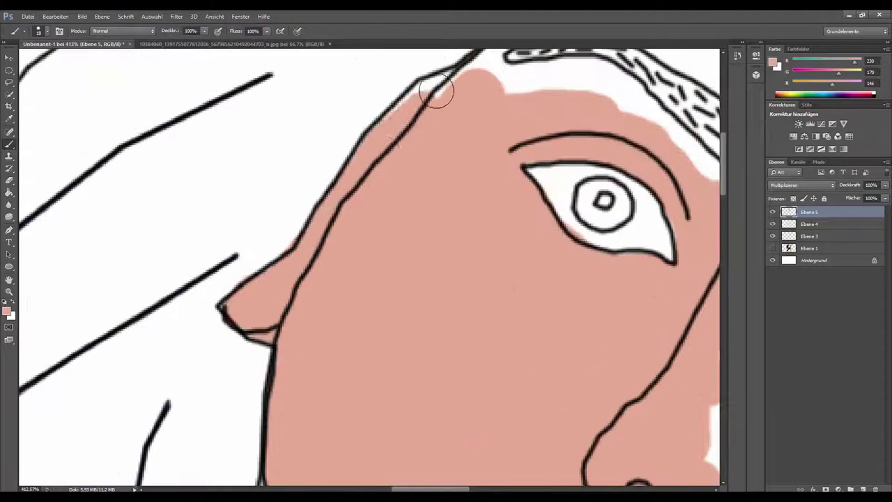
scroll(435, 88, down, 2)
scroll(418, 188, down, 1)
mouse_move(439, 175)
mouse_down()
mouse_move(456, 196)
mouse_move(466, 183)
mouse_up()
scroll(465, 182, down, 1)
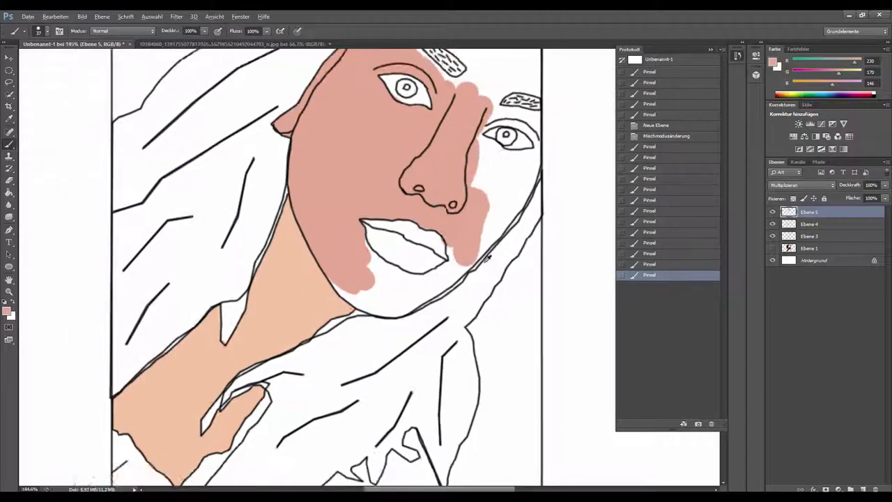
scroll(371, 228, up, 3)
Step: Fill the chin below the lips and the right cheek edge with pink
drag(519, 264, 353, 318)
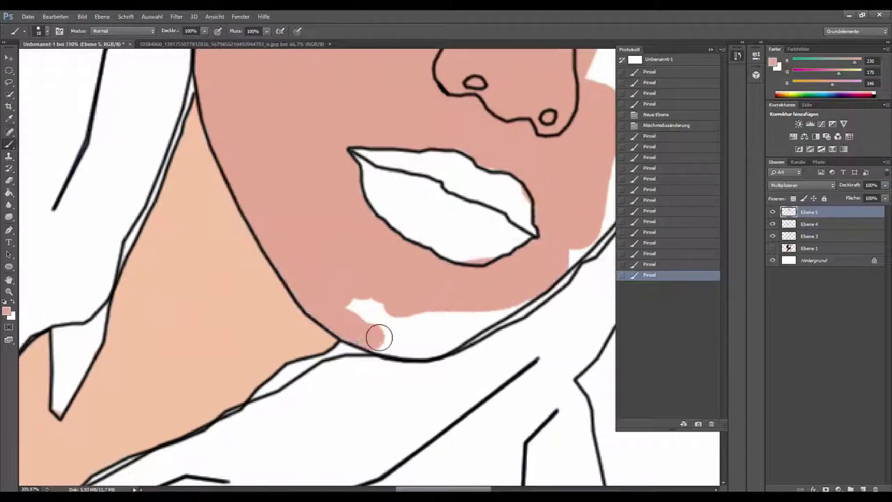
scroll(478, 313, up, 2)
scroll(589, 203, down, 2)
drag(491, 139, 487, 279)
scroll(447, 339, up, 2)
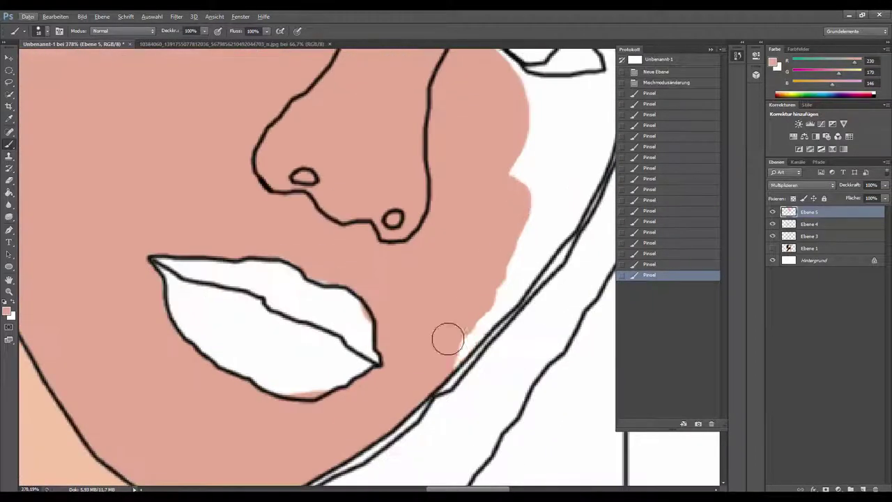
drag(539, 192, 541, 247)
scroll(499, 133, up, 2)
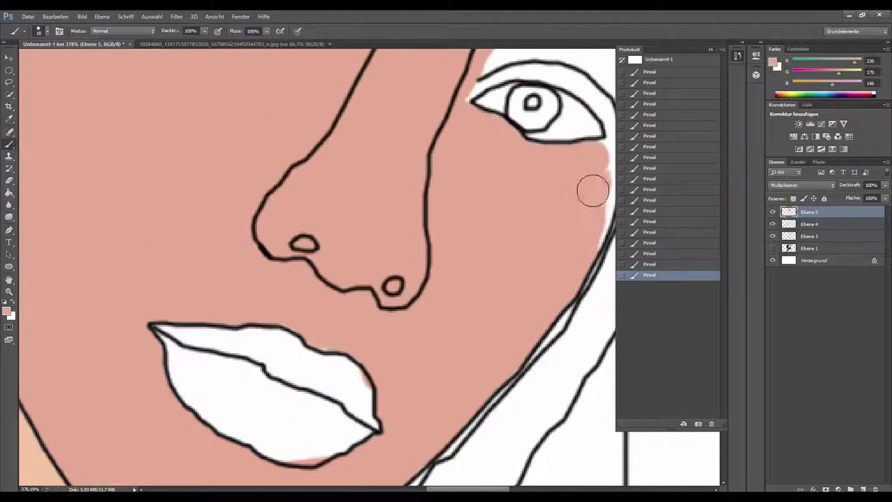
scroll(592, 190, up, 3)
scroll(528, 218, up, 1)
scroll(335, 163, down, 1)
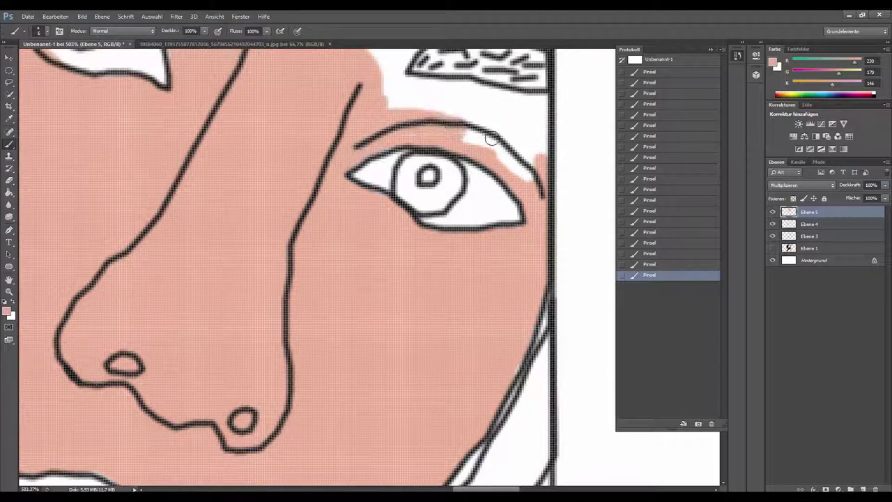
scroll(517, 99, down, 2)
scroll(418, 139, up, 2)
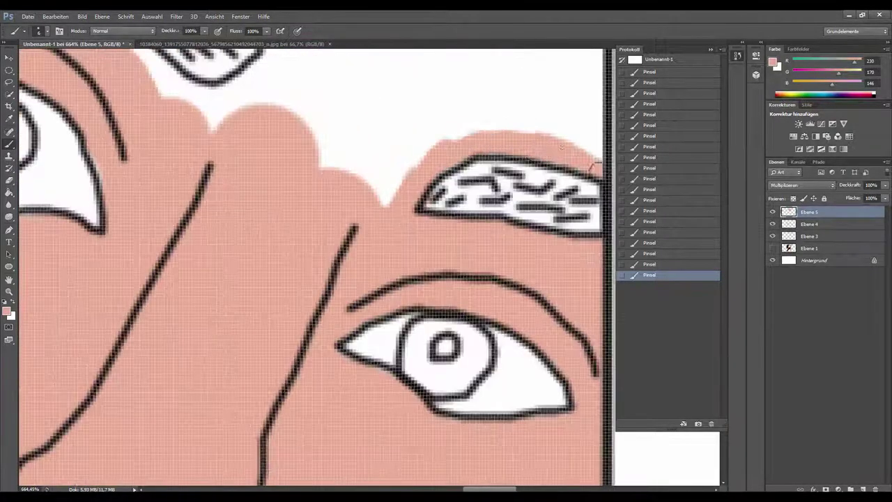
Step: Cover the whole forehead, including the area around the brows, in pink
drag(474, 140, 380, 133)
scroll(476, 197, down, 2)
drag(478, 120, 347, 96)
scroll(339, 139, up, 2)
drag(88, 133, 313, 86)
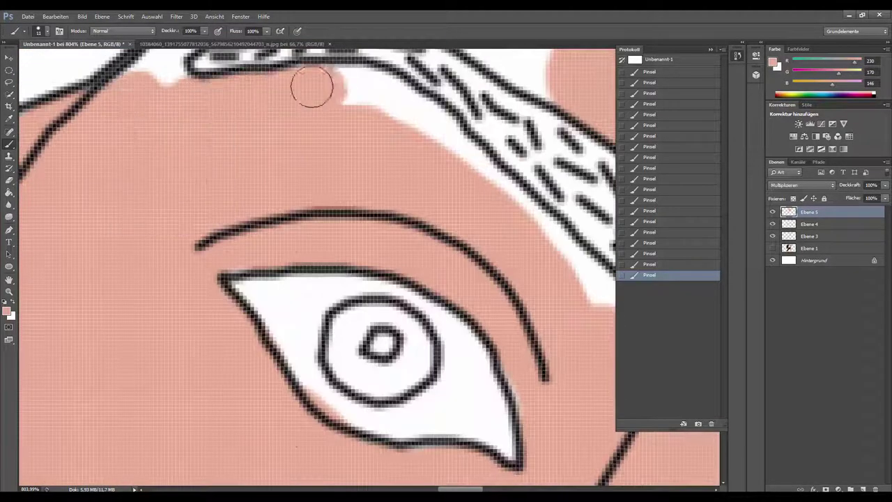
scroll(313, 86, down, 1)
scroll(161, 184, up, 2)
scroll(161, 185, down, 1)
drag(488, 136, 378, 129)
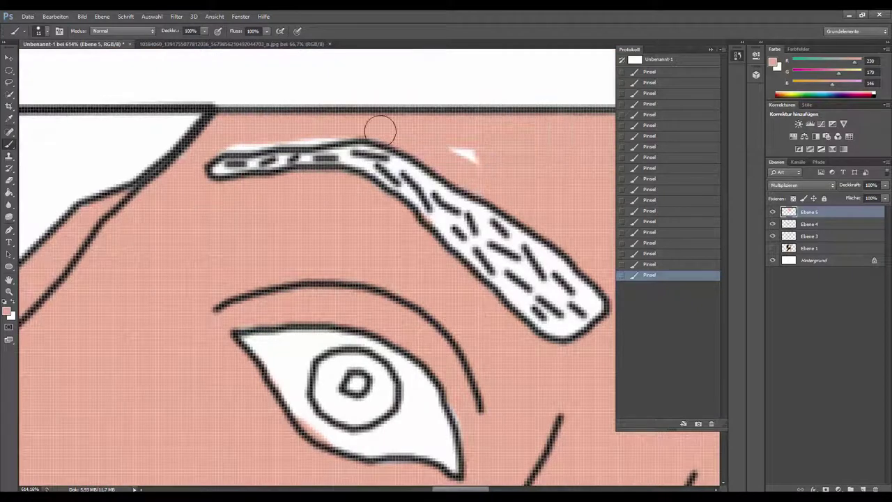
Step: Zoom out to the whole portrait and add a new empty layer
key(ctrl+0)
click(738, 54)
key(ctrl+shift+alt+n)
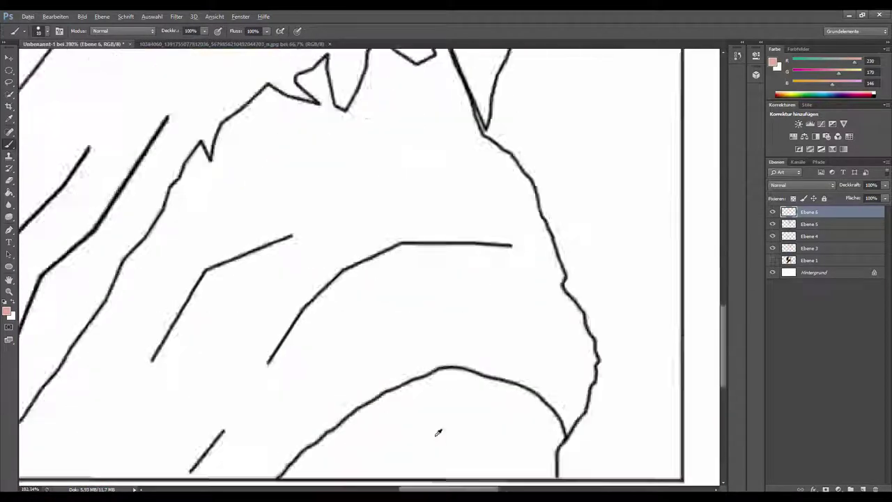
Step: Set Ebene 6 to Multiplizieren and paint the hand pink up to its outline
click(792, 225)
mouse_move(418, 384)
mouse_down()
mouse_move(507, 338)
mouse_move(556, 400)
mouse_move(466, 367)
mouse_move(589, 447)
mouse_up()
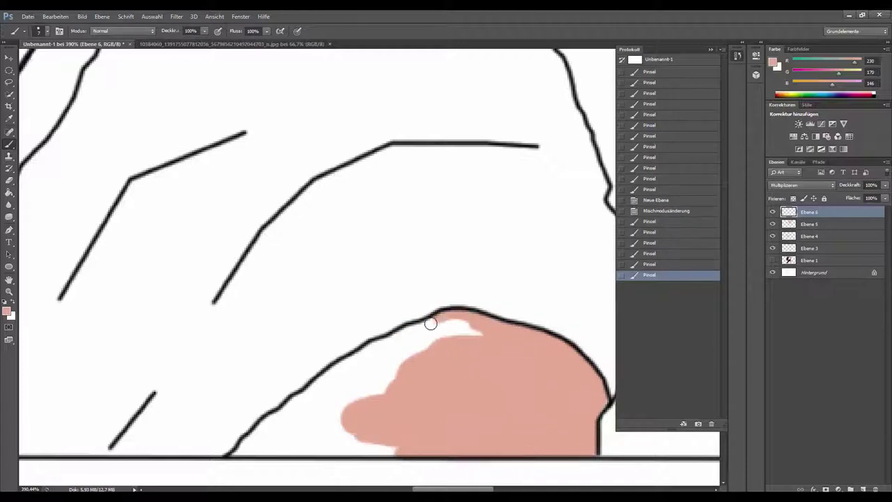
mouse_move(430, 323)
mouse_down()
mouse_move(472, 314)
mouse_move(326, 375)
mouse_up()
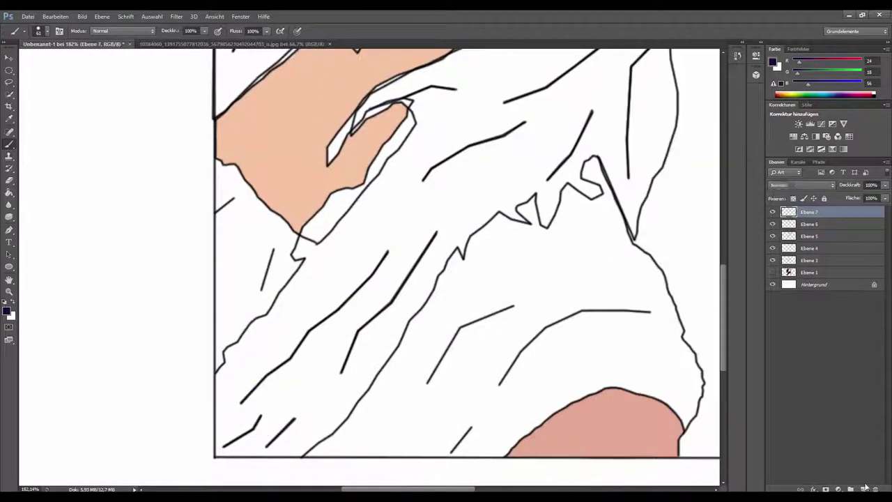
Step: Paint the lower hair strand navy, filling the white notch and extending toward the shoulder
mouse_move(288, 379)
mouse_down()
mouse_move(342, 423)
mouse_move(382, 279)
mouse_up()
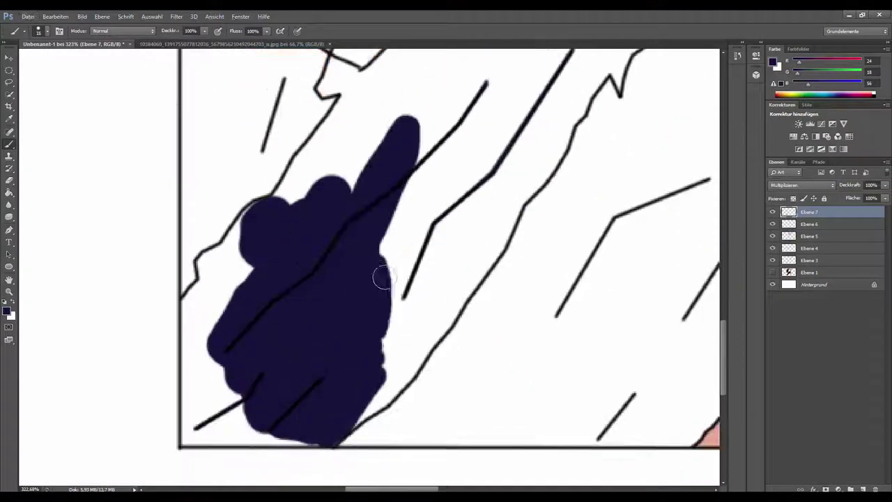
scroll(218, 377, up, 2)
drag(209, 363, 230, 298)
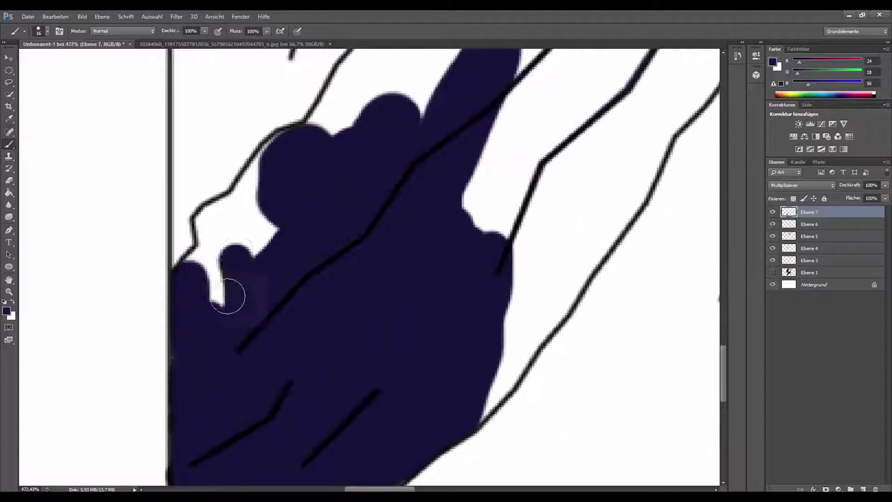
scroll(252, 191, down, 1)
drag(550, 115, 520, 361)
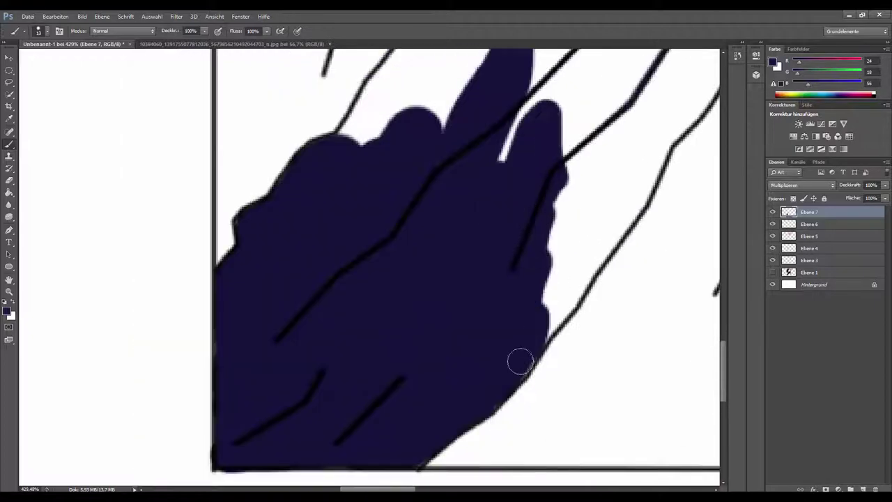
scroll(594, 253, down, 4)
scroll(342, 426, up, 2)
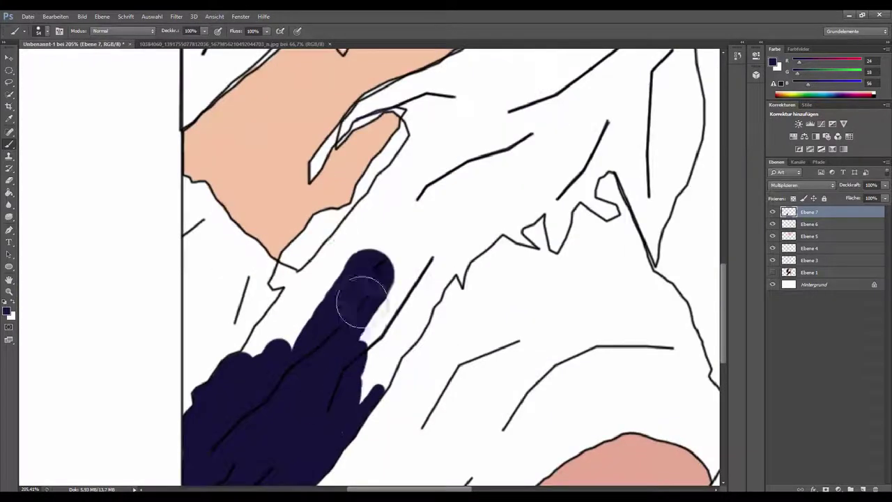
drag(362, 300, 328, 258)
scroll(329, 259, up, 4)
drag(260, 300, 388, 140)
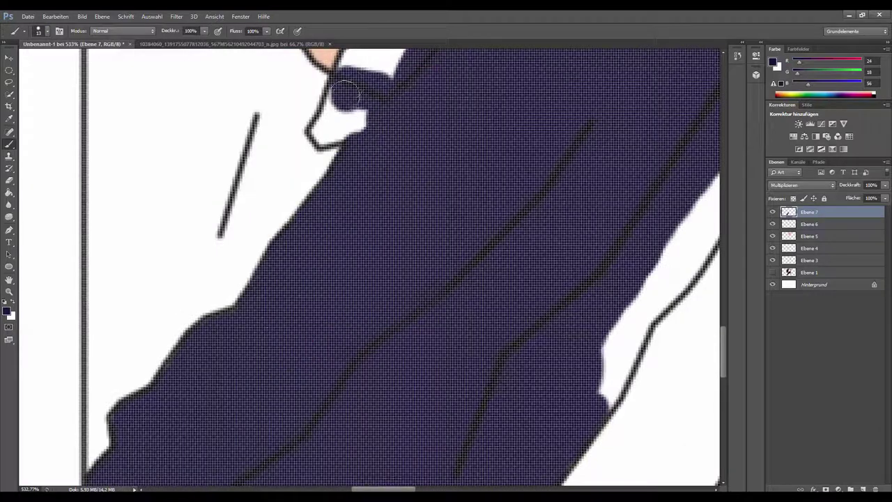
scroll(389, 149, down, 2)
scroll(361, 210, up, 1)
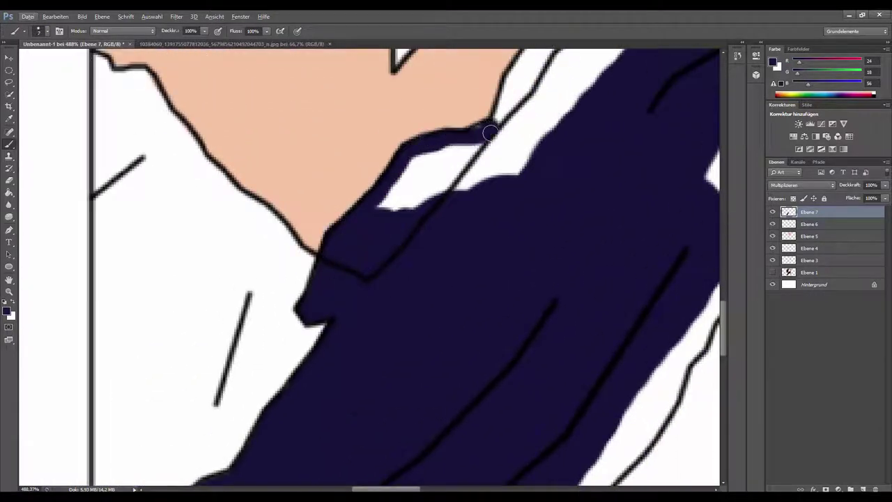
Step: Fill the white gaps beside the collar with navy
mouse_move(490, 132)
mouse_down()
mouse_move(432, 181)
mouse_move(492, 123)
mouse_up()
scroll(453, 161, down, 1)
scroll(492, 124, down, 1)
drag(473, 209, 504, 186)
scroll(574, 427, down, 1)
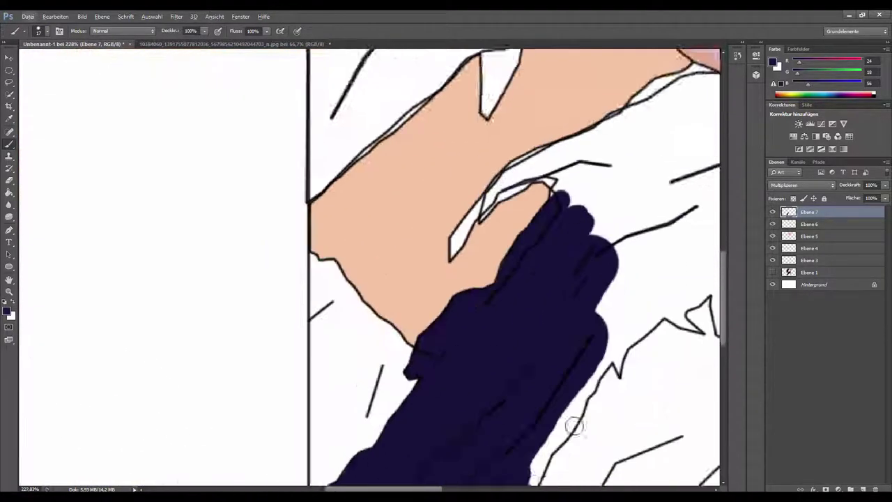
scroll(573, 427, up, 2)
scroll(436, 406, up, 1)
scroll(488, 321, up, 1)
Step: Cover the white gap in the hair and extend navy along its edge toward the collar
mouse_move(519, 298)
mouse_down()
mouse_move(479, 341)
mouse_move(530, 332)
mouse_move(557, 307)
mouse_up()
scroll(524, 280, up, 1)
drag(524, 281, 527, 237)
scroll(528, 235, down, 1)
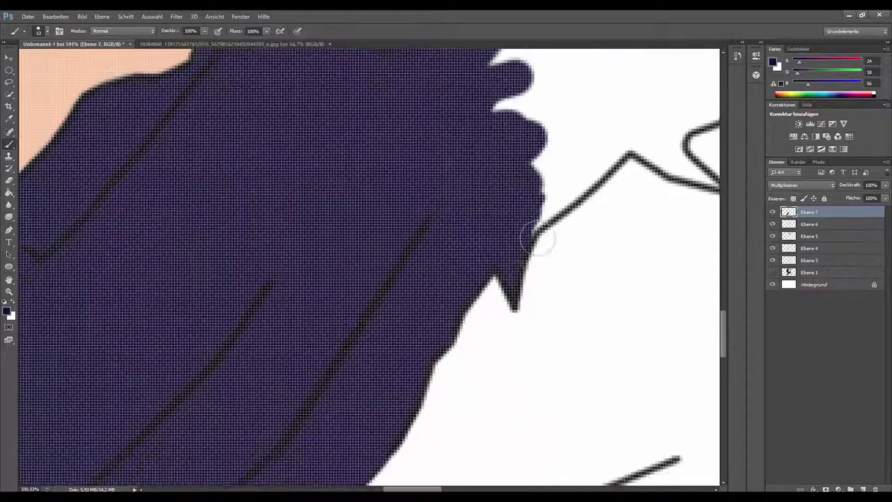
scroll(478, 191, down, 1)
mouse_move(478, 191)
mouse_down()
mouse_move(516, 181)
mouse_move(448, 84)
mouse_move(491, 145)
mouse_up()
scroll(491, 145, down, 1)
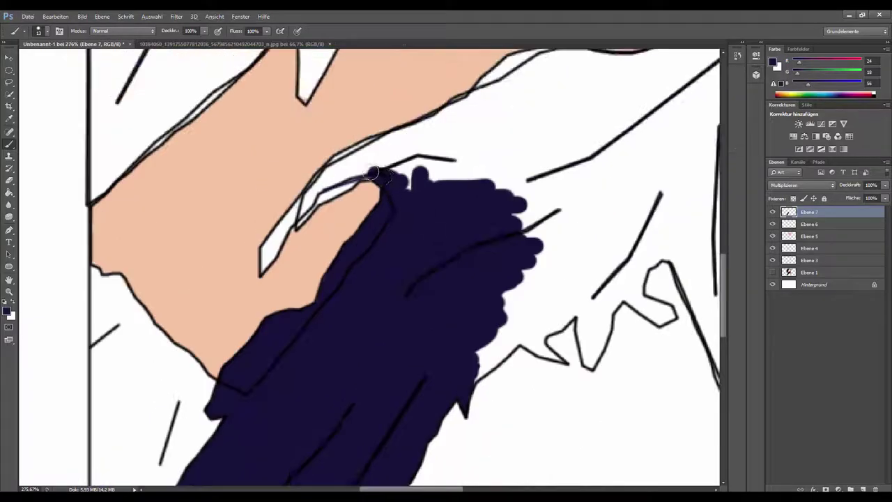
mouse_move(418, 181)
mouse_down()
mouse_move(487, 168)
mouse_move(557, 230)
mouse_up()
Step: Fill the white stripe in the hair with navy from its tip to the end
scroll(263, 280, up, 3)
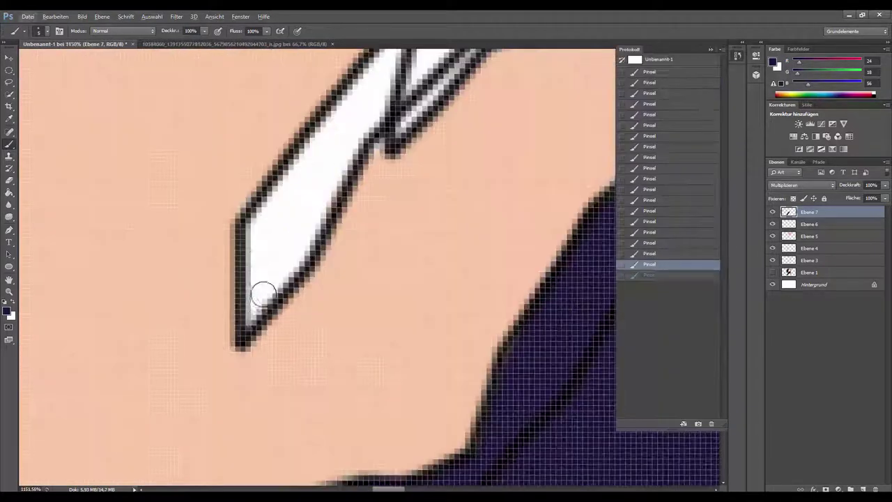
mouse_move(258, 295)
mouse_down()
mouse_move(319, 169)
mouse_move(391, 104)
mouse_up()
scroll(390, 105, up, 1)
drag(348, 216, 488, 126)
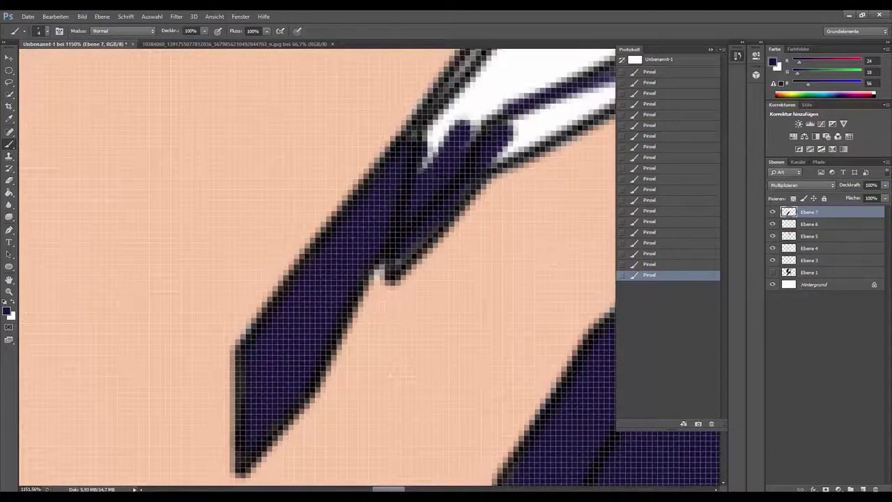
scroll(497, 179, down, 1)
mouse_move(498, 179)
mouse_down()
mouse_move(554, 149)
mouse_move(555, 127)
mouse_up()
scroll(555, 127, down, 2)
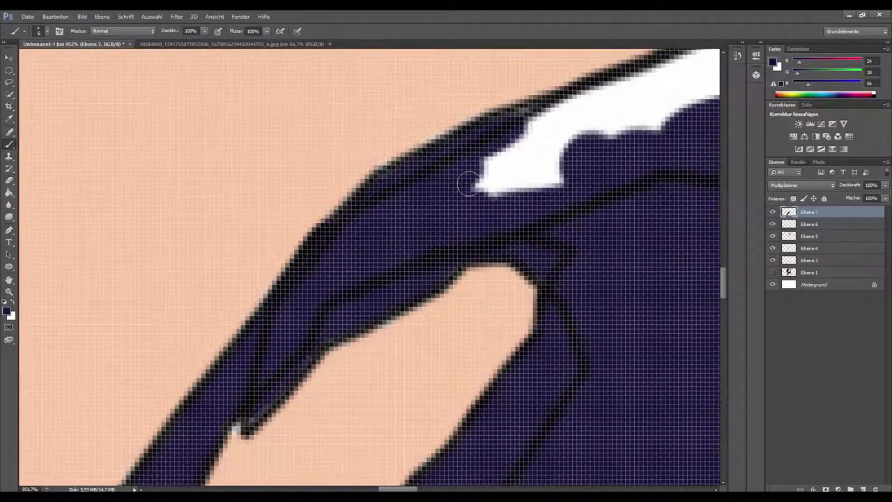
scroll(470, 183, down, 2)
drag(623, 255, 557, 195)
Step: Show the original photo for reference and shrink the brush for fine edge work
click(772, 272)
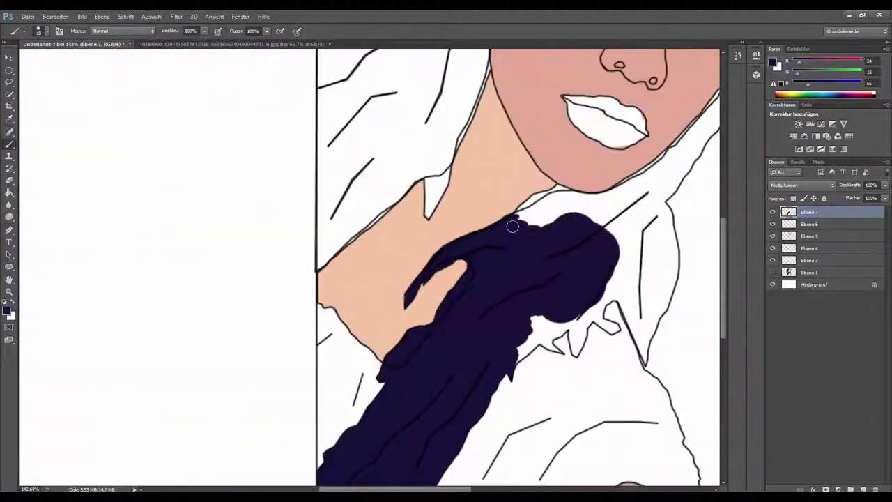
scroll(530, 183, up, 1)
scroll(633, 203, down, 2)
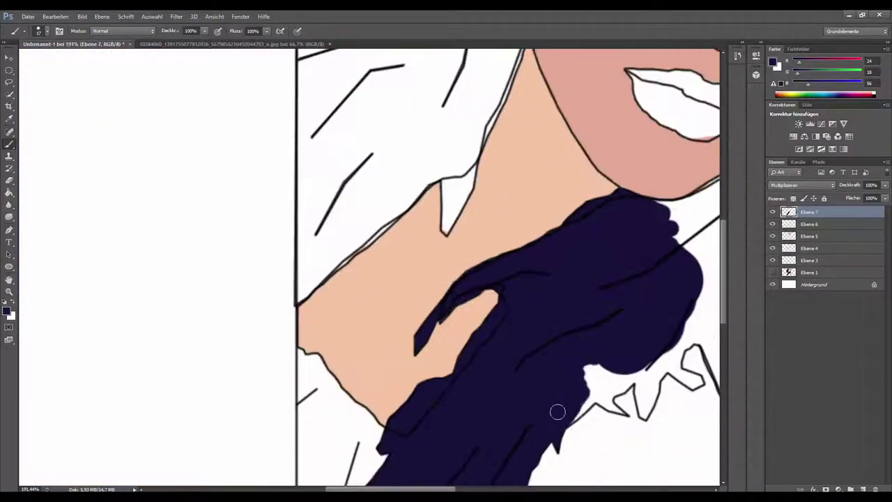
scroll(557, 410, up, 3)
key(bracketleft)
key(bracketleft)
key(bracketleft)
scroll(546, 379, up, 3)
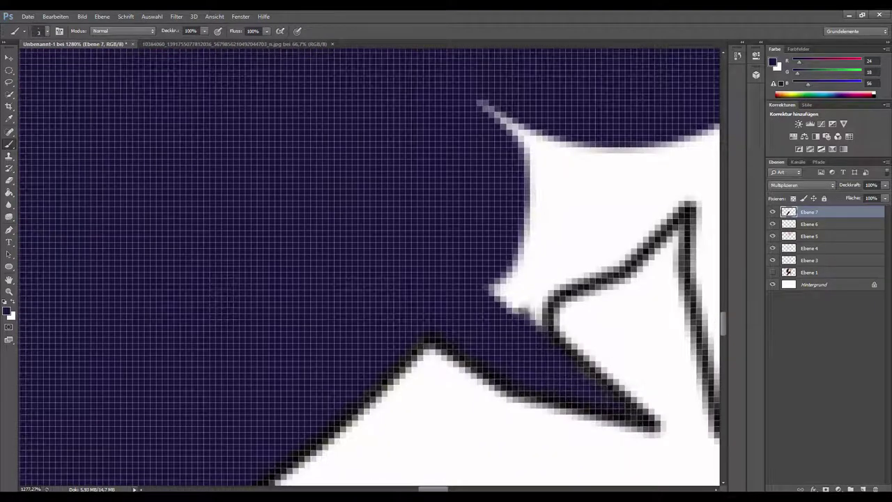
Step: Paint navy over the remaining white areas in the hair and between hair and collar
drag(530, 306, 627, 126)
scroll(563, 229, down, 2)
mouse_move(563, 229)
mouse_down()
mouse_move(629, 362)
mouse_move(662, 104)
mouse_up()
scroll(498, 185, down, 1)
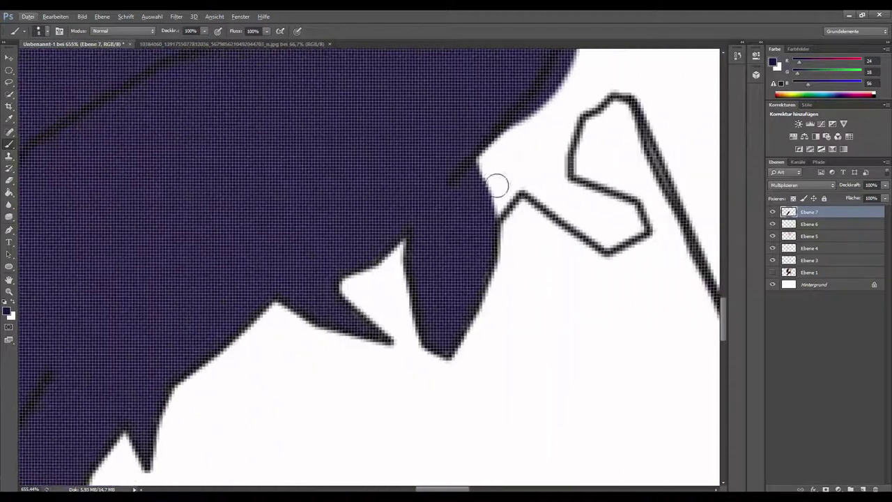
drag(498, 185, 572, 218)
scroll(488, 279, down, 2)
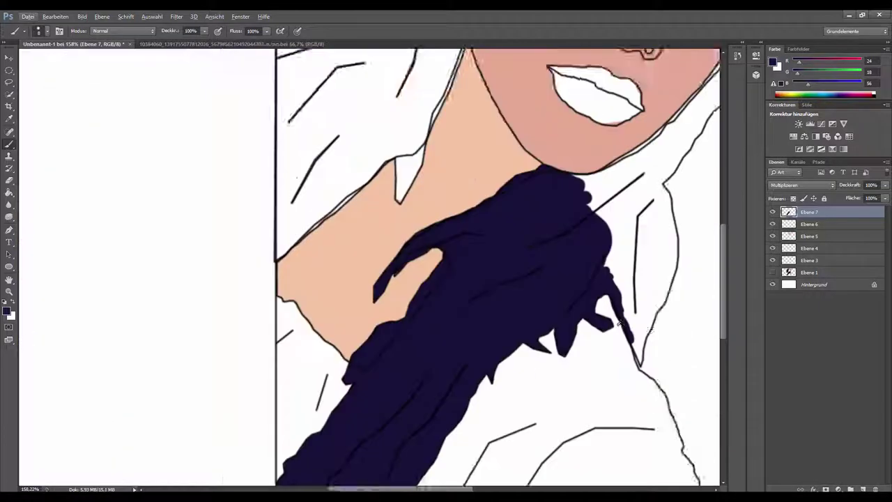
scroll(432, 244, up, 2)
Step: Fill the white gaps along the collar fold and between collar outlines with navy
drag(433, 202, 439, 376)
drag(418, 258, 488, 111)
scroll(453, 209, up, 3)
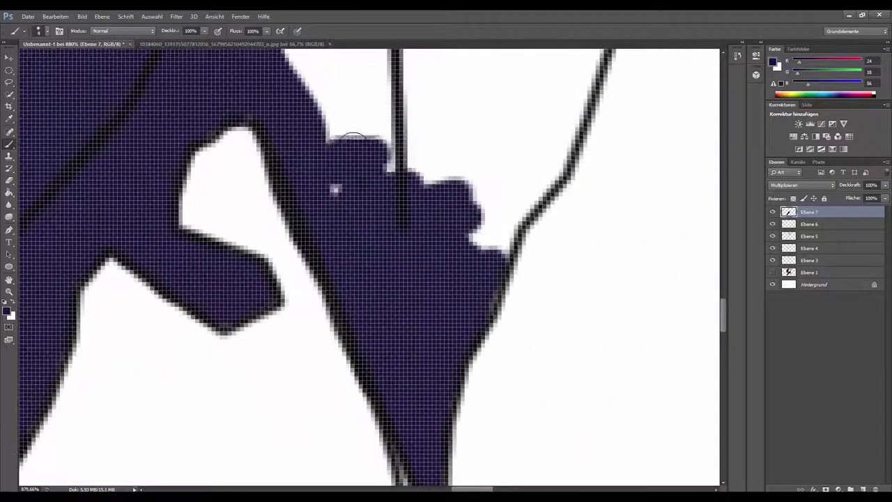
drag(335, 186, 558, 202)
scroll(522, 209, up, 2)
mouse_move(379, 100)
mouse_down()
mouse_move(498, 308)
mouse_move(524, 283)
mouse_up()
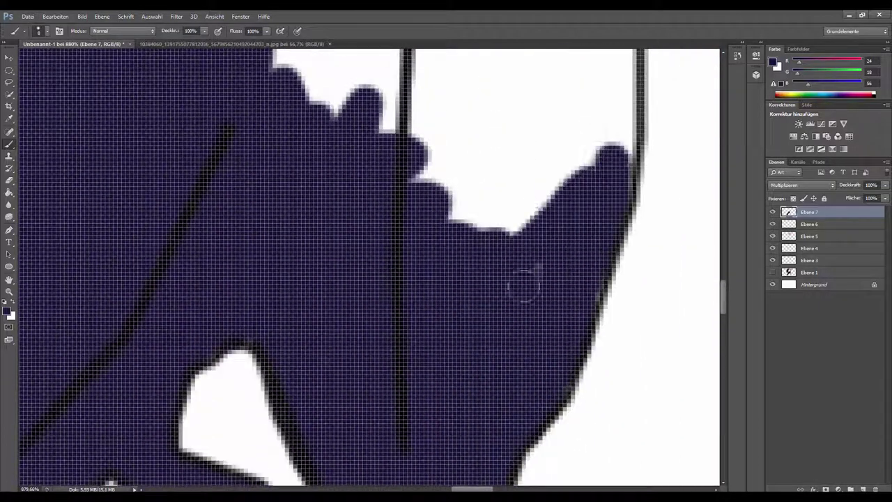
scroll(523, 283, down, 6)
mouse_move(442, 156)
mouse_down()
mouse_move(464, 140)
mouse_move(481, 174)
mouse_up()
scroll(500, 196, down, 5)
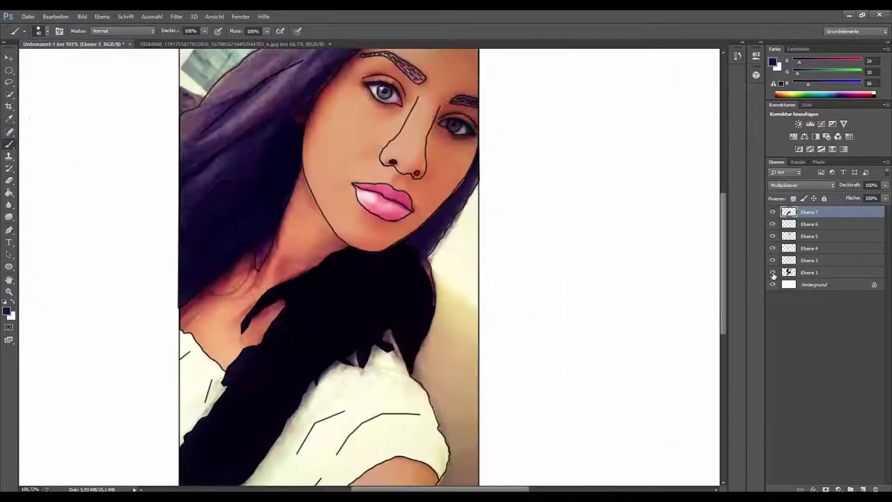
Step: Paint navy over white gaps near the chin, left of the face, and the hair tip
scroll(424, 248, up, 4)
mouse_move(423, 249)
mouse_down()
mouse_move(468, 213)
mouse_move(481, 255)
mouse_up()
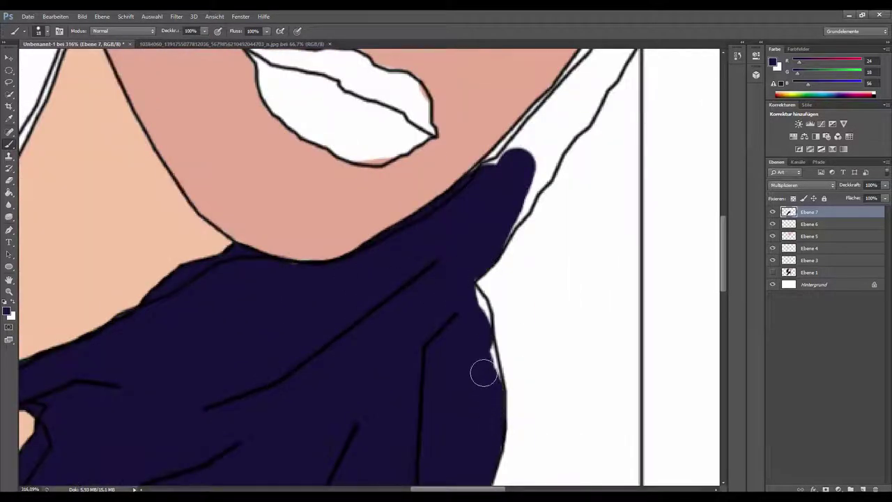
scroll(490, 269, up, 3)
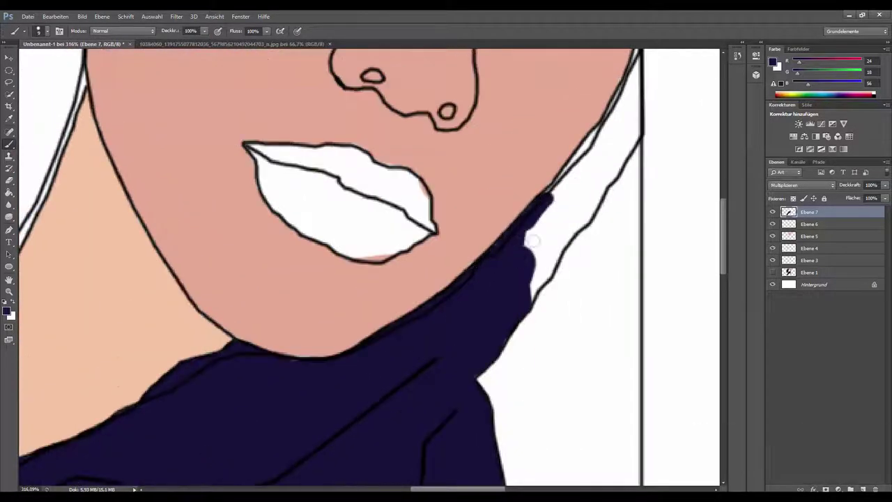
drag(531, 240, 523, 290)
scroll(571, 185, up, 3)
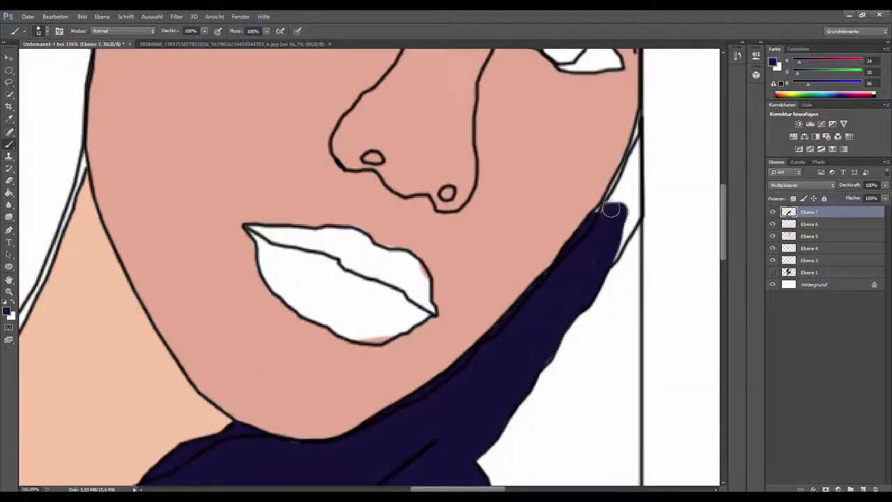
scroll(624, 239, down, 5)
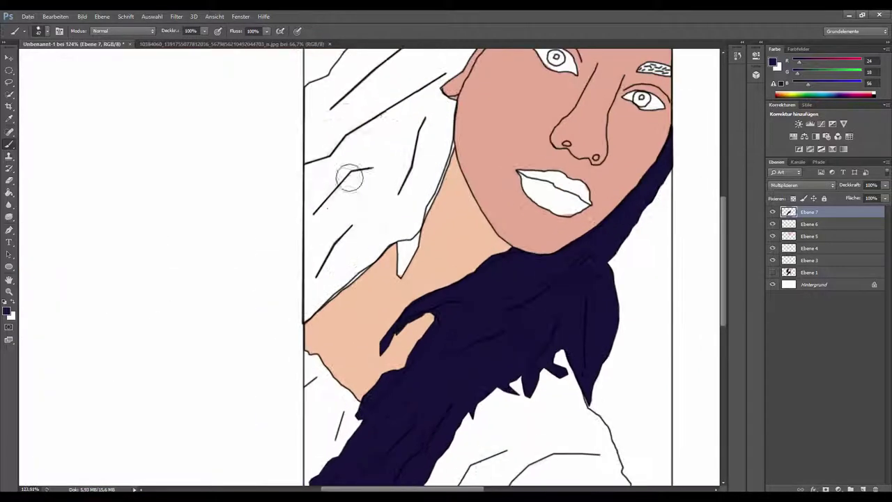
mouse_move(348, 175)
mouse_down()
mouse_move(408, 161)
mouse_move(446, 132)
mouse_up()
scroll(339, 346, up, 4)
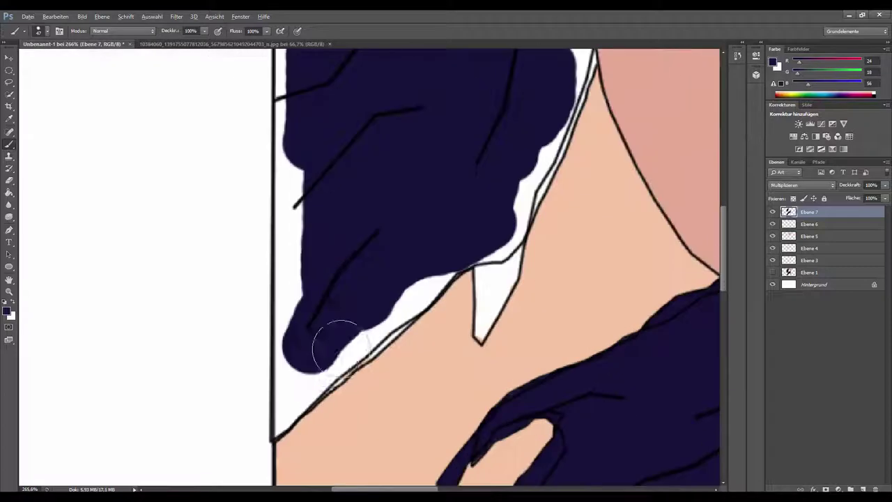
drag(488, 282, 496, 327)
scroll(496, 327, up, 3)
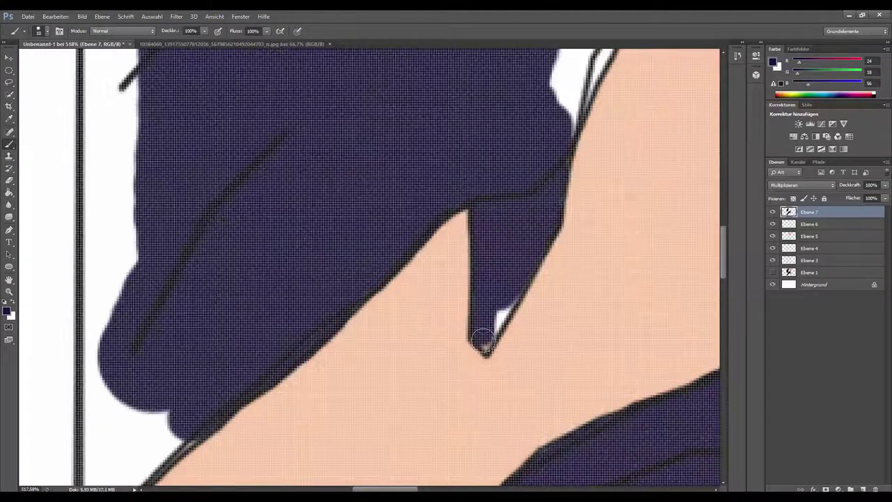
drag(181, 439, 135, 367)
scroll(620, 130, up, 5)
scroll(620, 130, down, 2)
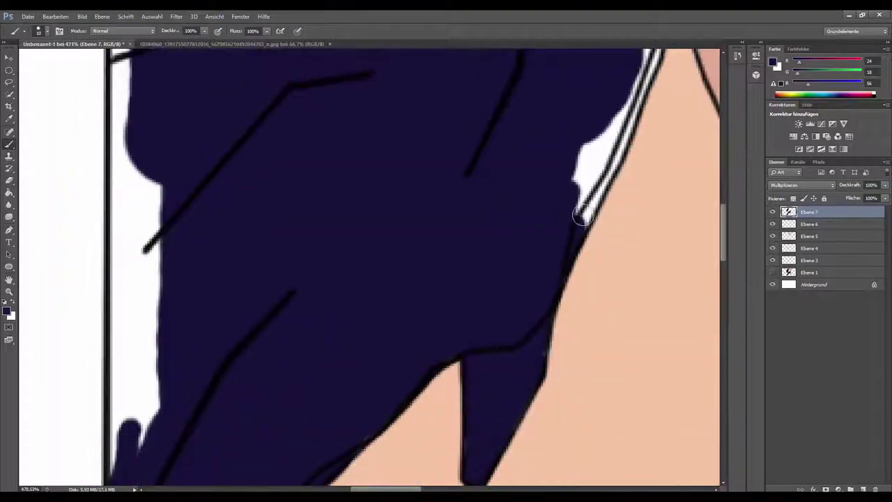
Step: Cover the white strip along the face edge and near the hair tip with navy
drag(551, 111, 524, 259)
scroll(548, 93, up, 2)
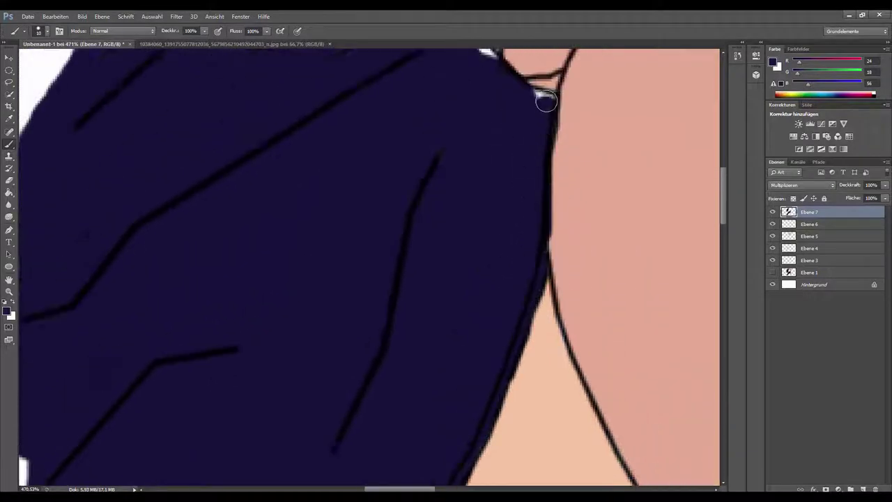
scroll(549, 123, up, 2)
drag(501, 193, 577, 118)
scroll(574, 167, down, 2)
scroll(454, 73, up, 2)
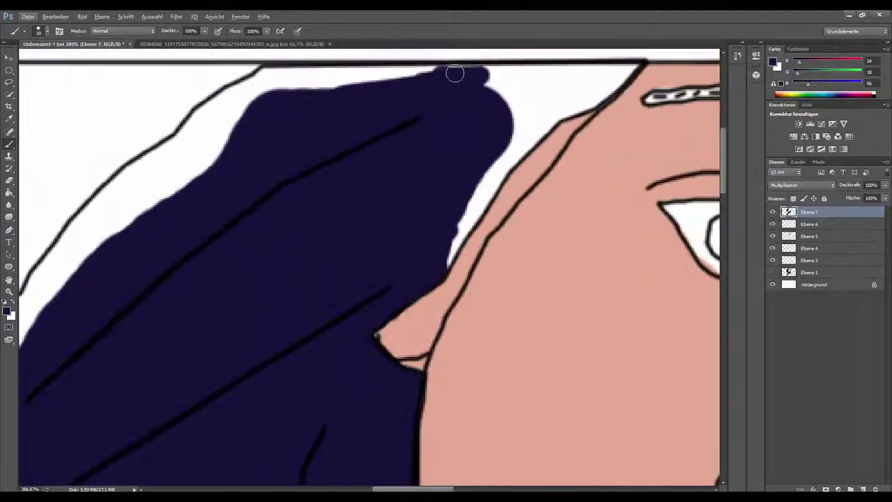
drag(580, 82, 530, 132)
scroll(530, 133, up, 3)
mouse_move(488, 111)
mouse_down()
mouse_move(408, 170)
mouse_move(334, 251)
mouse_up()
scroll(335, 251, down, 2)
drag(245, 265, 209, 363)
Step: Fill the remaining white slivers along the hair's outer edges with navy
drag(271, 272, 216, 356)
scroll(216, 355, down, 5)
scroll(124, 400, up, 3)
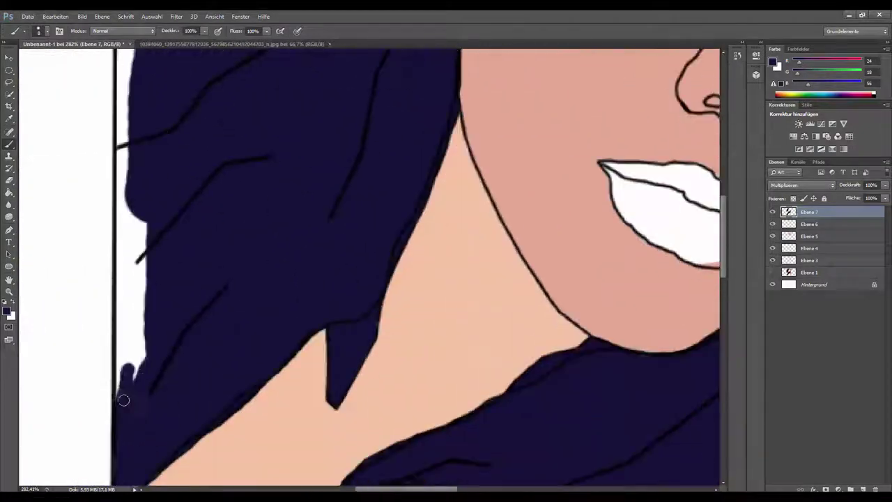
drag(124, 372, 122, 273)
scroll(118, 336, up, 2)
click(737, 55)
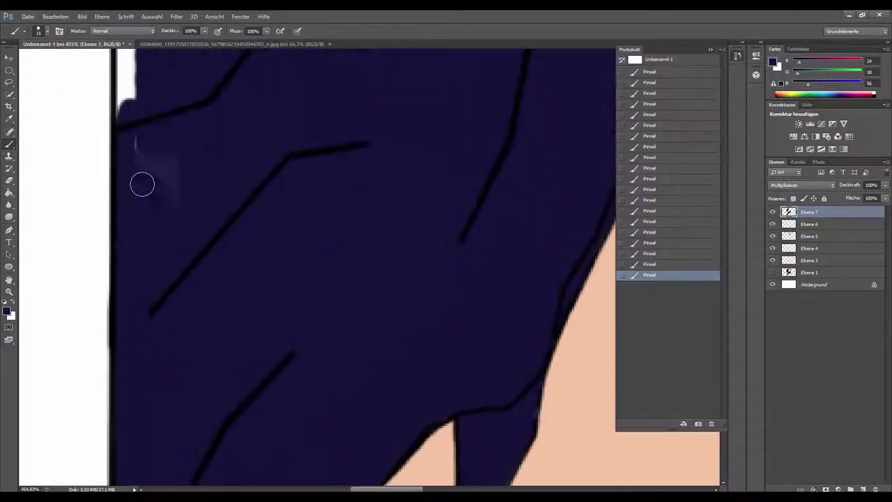
scroll(130, 255, down, 3)
scroll(215, 249, up, 3)
drag(209, 216, 171, 271)
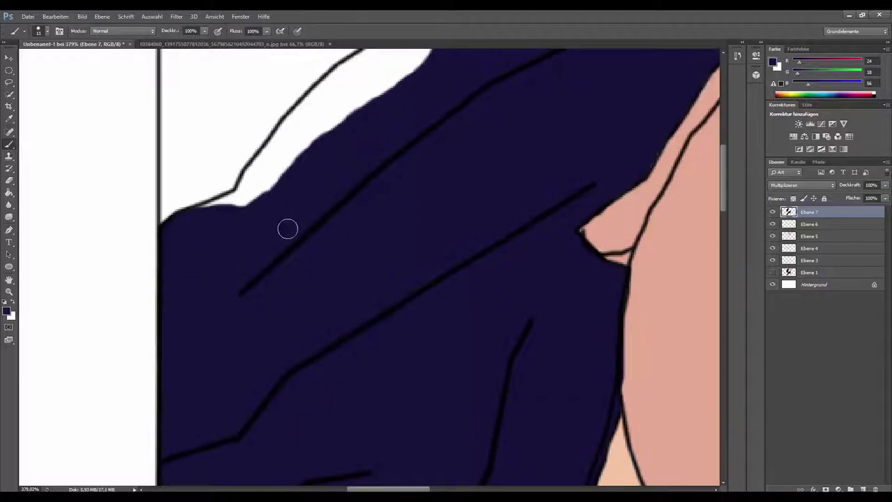
scroll(356, 108, up, 1)
drag(352, 104, 244, 228)
drag(333, 113, 399, 77)
scroll(399, 158, up, 3)
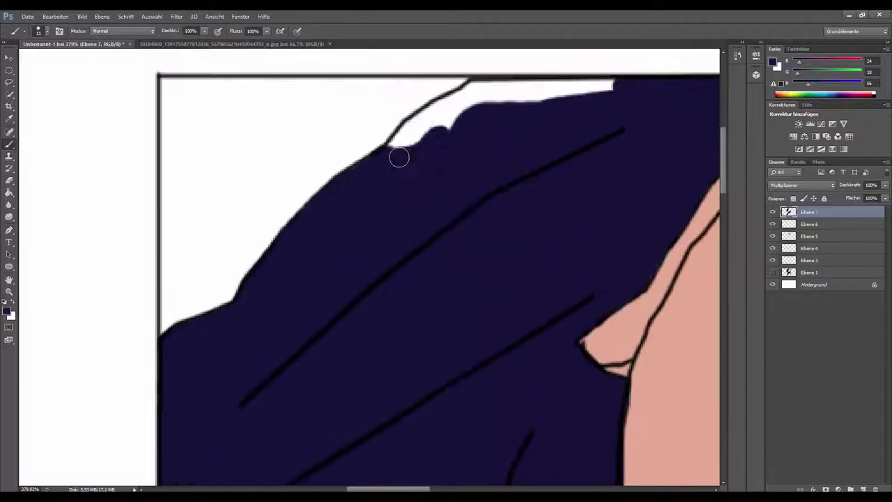
scroll(421, 118, down, 5)
Step: Paint the lips and lip corner pink on a new layer
click(863, 490)
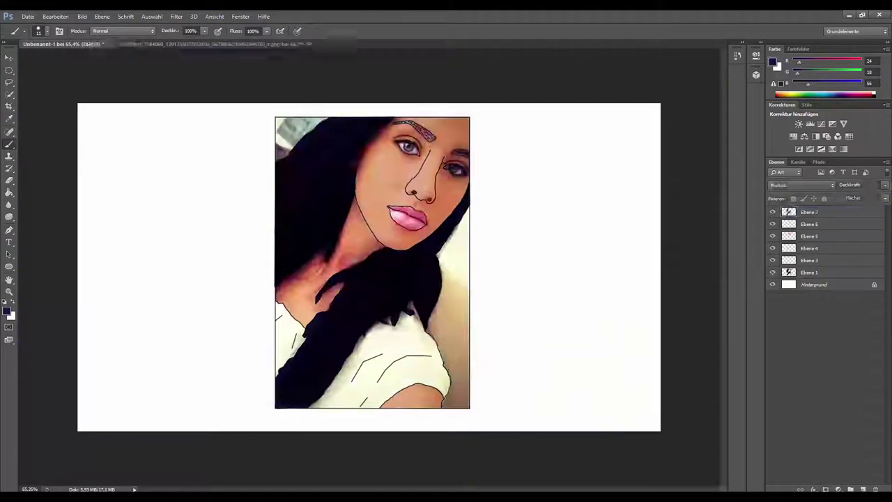
scroll(351, 164, up, 4)
scroll(418, 220, up, 3)
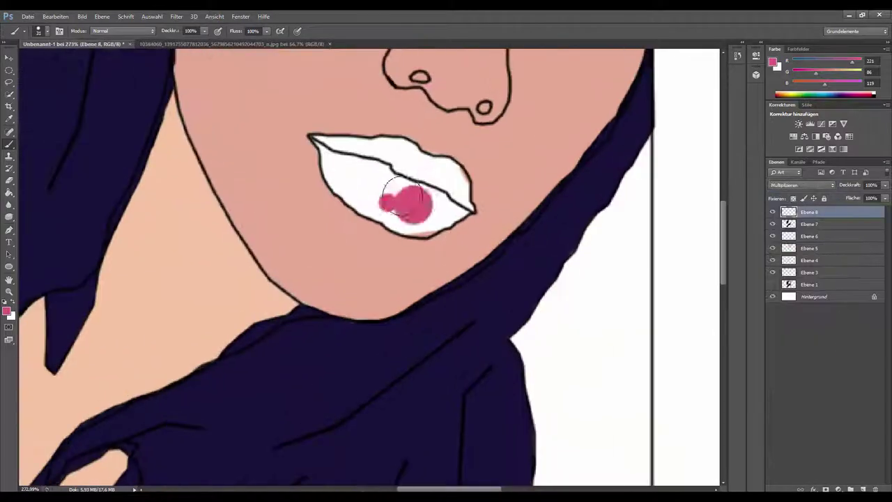
drag(409, 199, 433, 225)
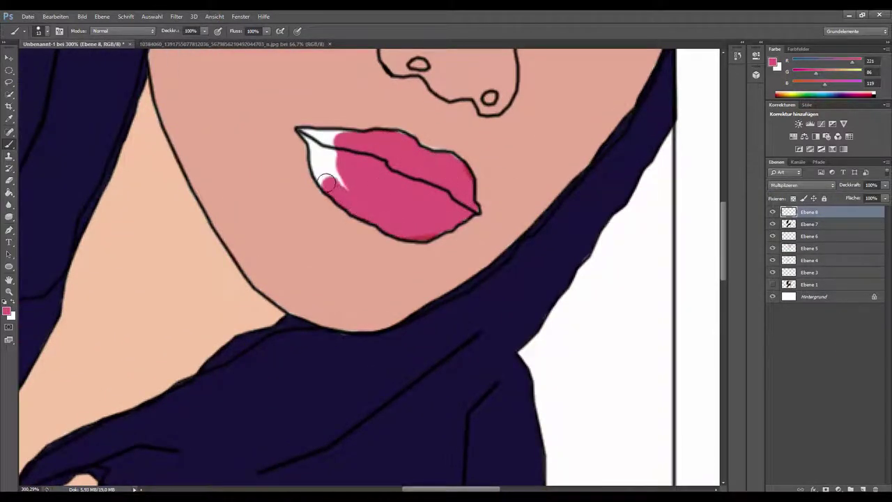
drag(327, 182, 318, 143)
scroll(318, 143, up, 3)
scroll(507, 124, down, 5)
Step: Add another layer for the eyebrows and make the original photo layer Ebene 1 visible
click(863, 490)
click(809, 296)
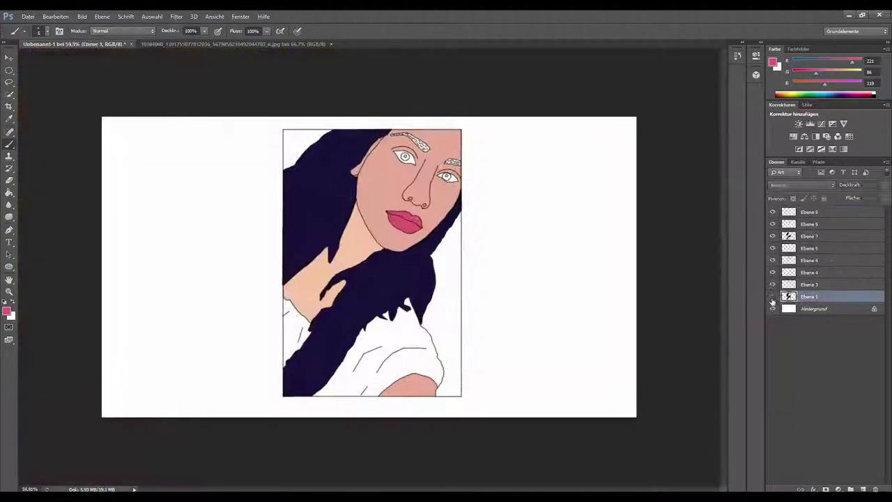
click(772, 296)
scroll(364, 170, up, 5)
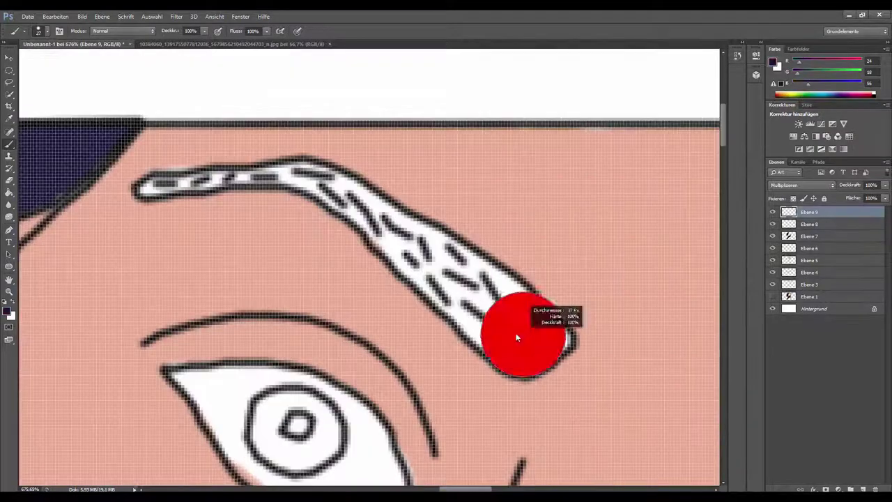
Step: Zoom in and out around the eyebrows to inspect their outlines
scroll(247, 169, up, 2)
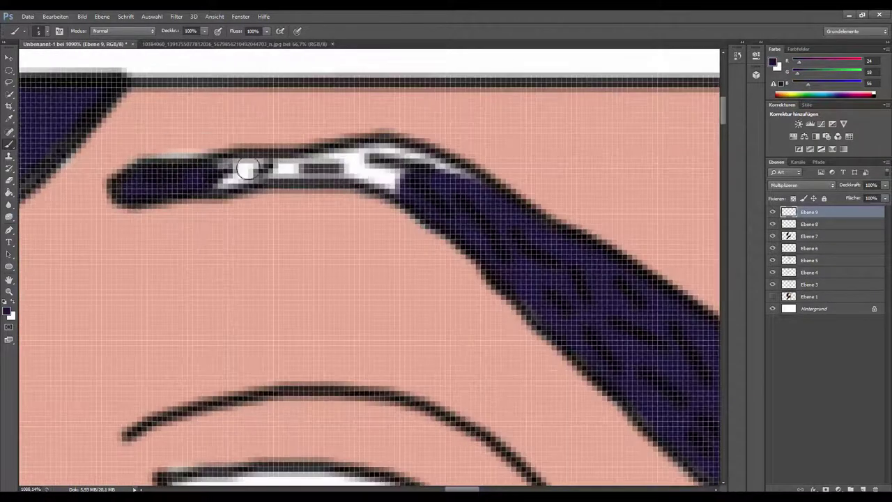
scroll(484, 293, down, 5)
scroll(404, 321, up, 4)
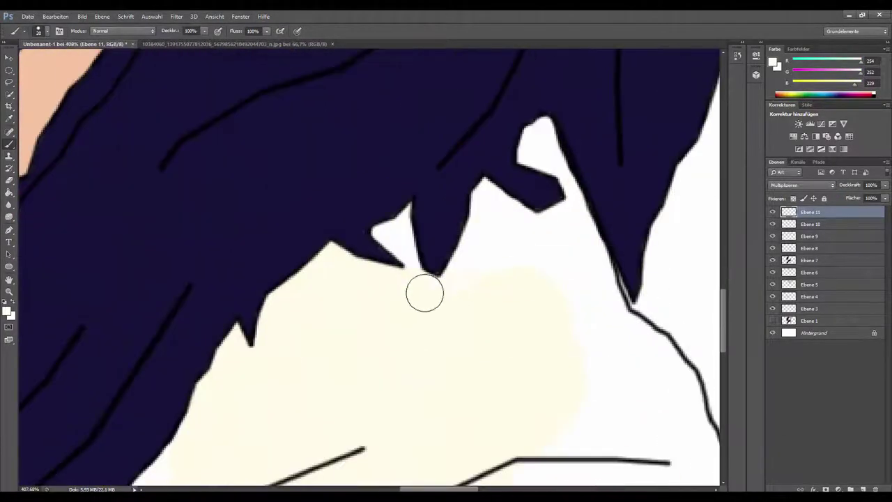
Step: Zoom out to view the cream-tinted shirt area
scroll(422, 326, down, 3)
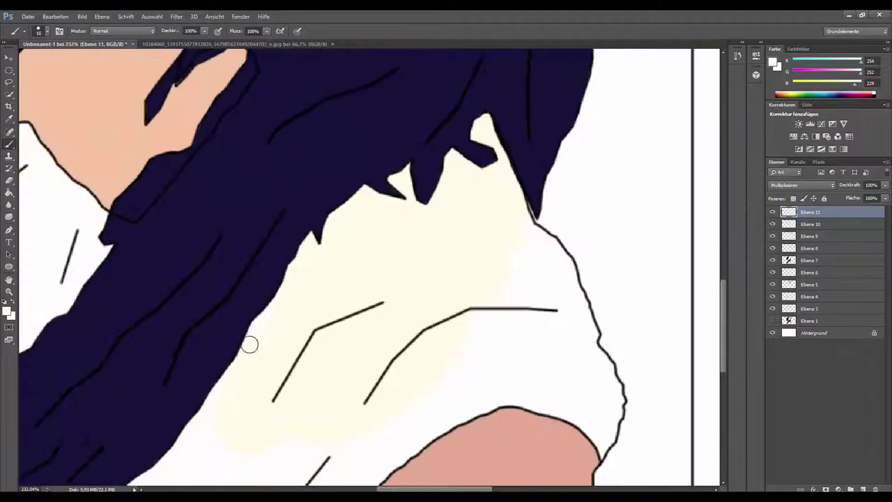
scroll(249, 342, down, 3)
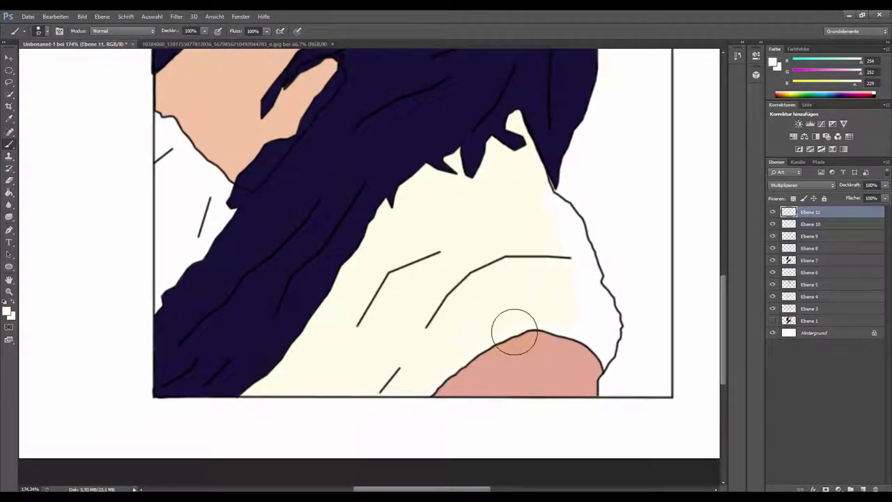